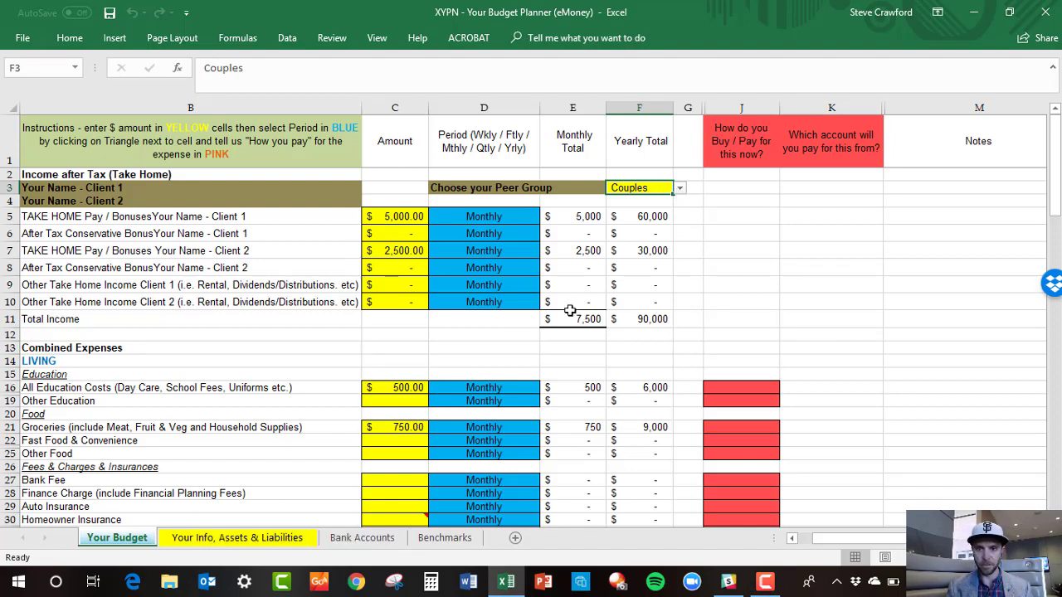
Switch the peer group to Singles and back to Couples
{"action": "left_click", "coordinate": [681, 189]}
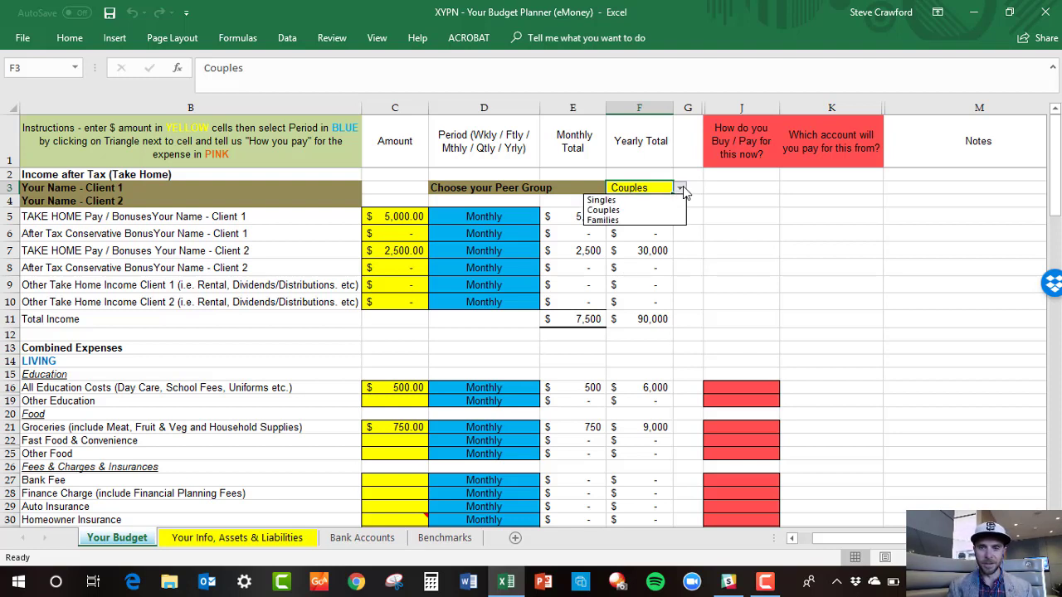
{"action": "left_click", "coordinate": [608, 209]}
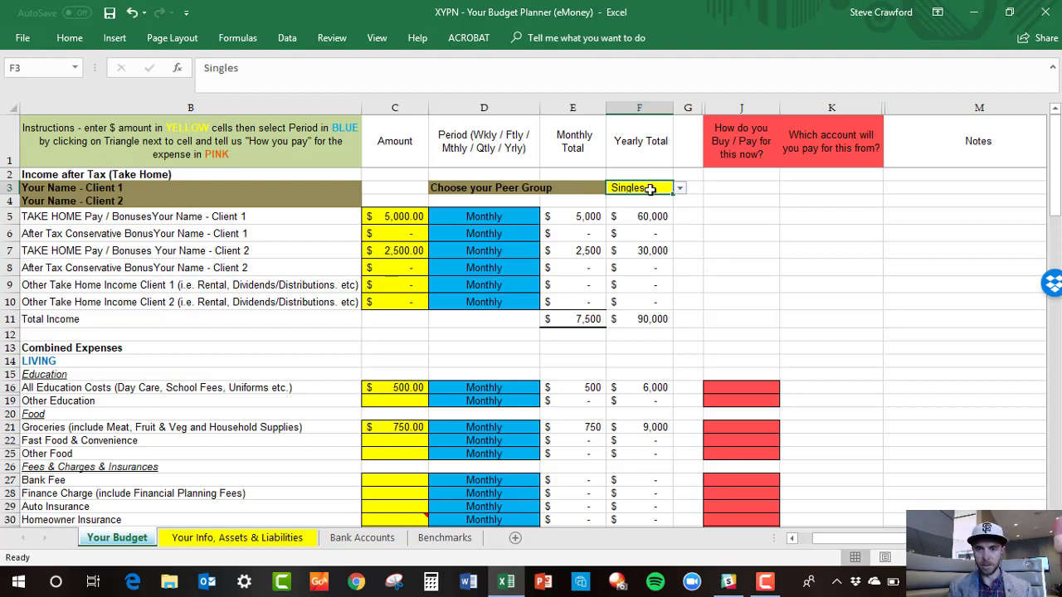
{"action": "left_click", "coordinate": [681, 191]}
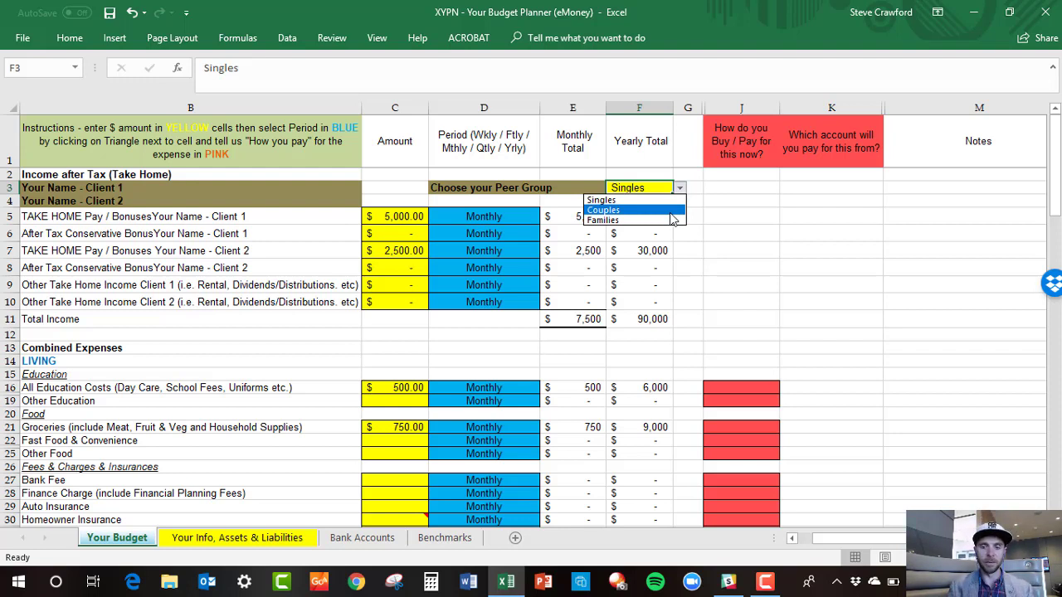
{"action": "left_click", "coordinate": [673, 219]}
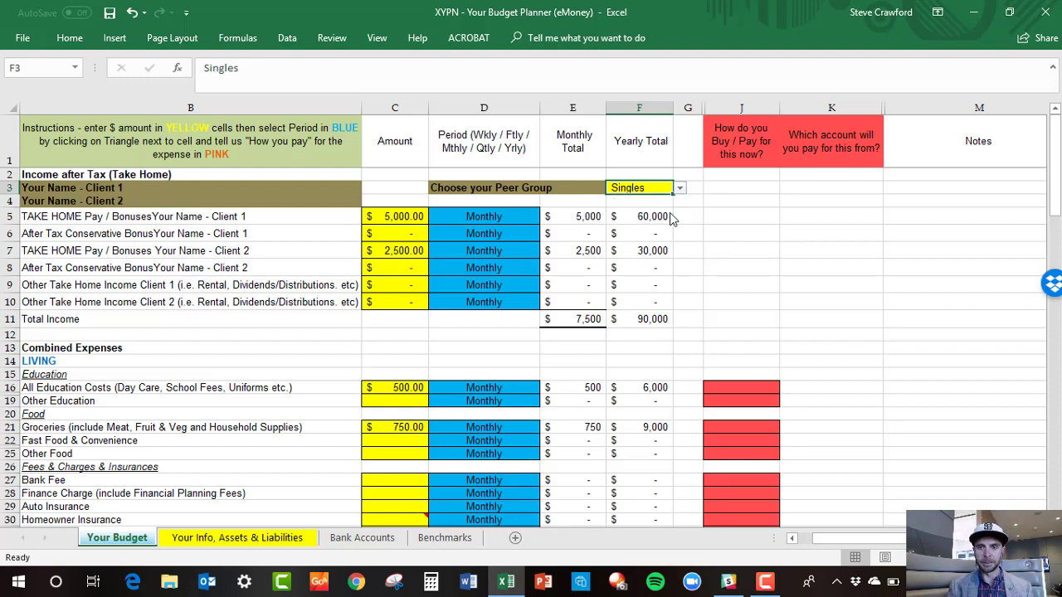
{"action": "left_click_drag", "start_coordinate": [418, 214], "coordinate": [413, 256]}
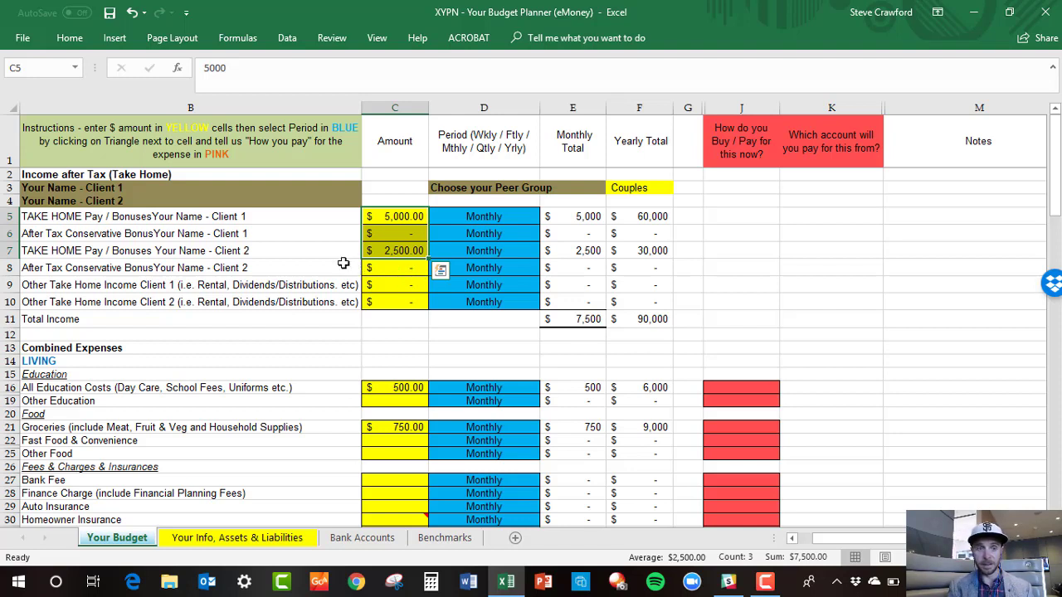
{"action": "left_click", "coordinate": [307, 250]}
Replace the Client 1 and Client 2 name placeholders in B3 and B4 with the two clients' full names
{"action": "left_click", "coordinate": [178, 187]}
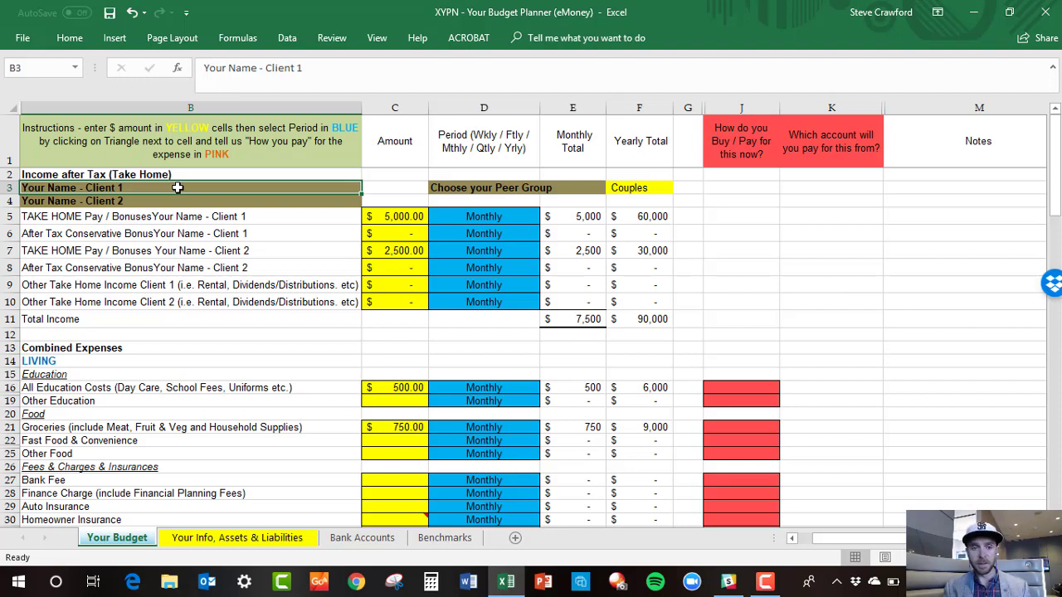
{"action": "type", "text": "Sam Sample"}
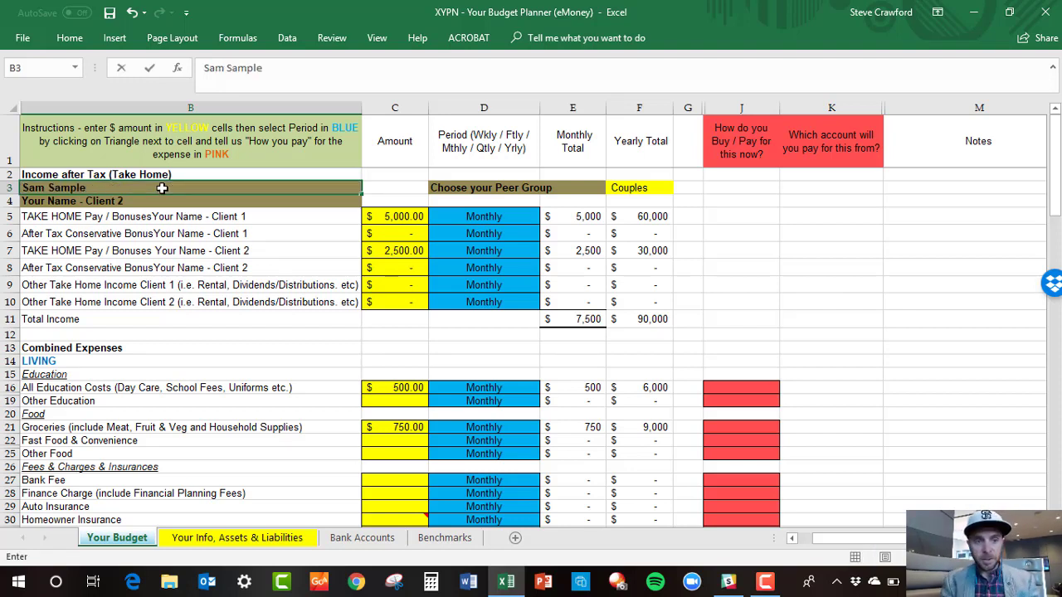
{"action": "key", "text": "Return"}
{"action": "type", "text": "Wendy"}
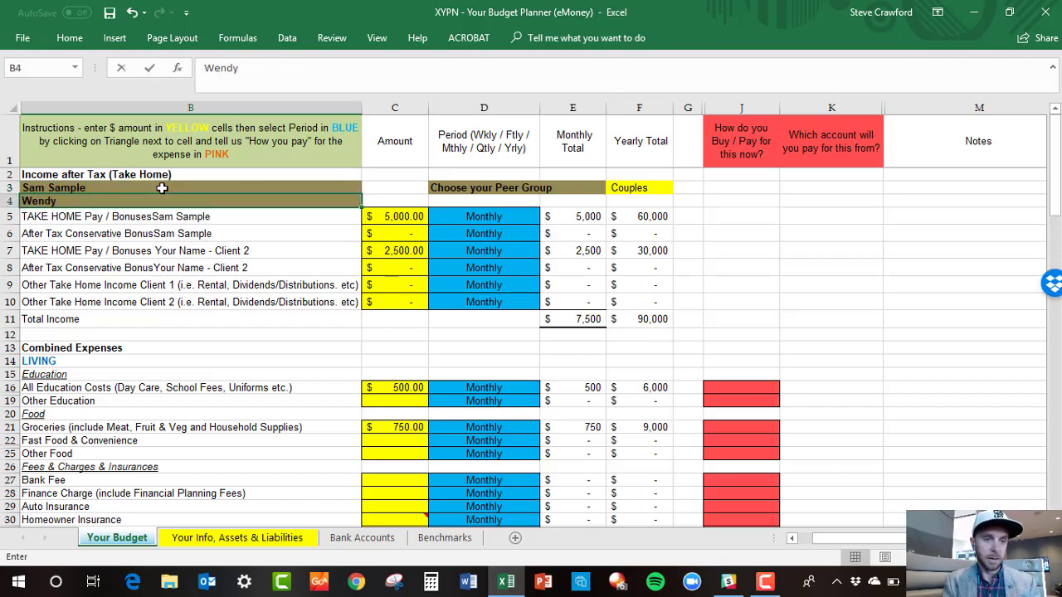
{"action": "type", "text": " Sample"}
{"action": "key", "text": "Return"}
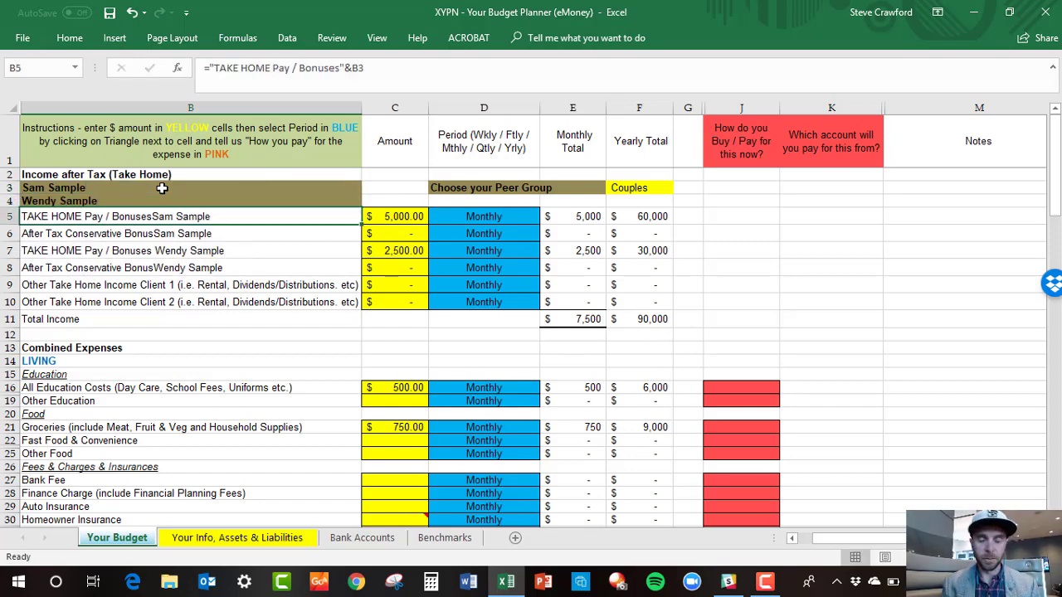
Examine how the take-home pay and bonus labels in the income section reference the client name cells
{"action": "key", "text": "Up"}
{"action": "key", "text": "Up"}
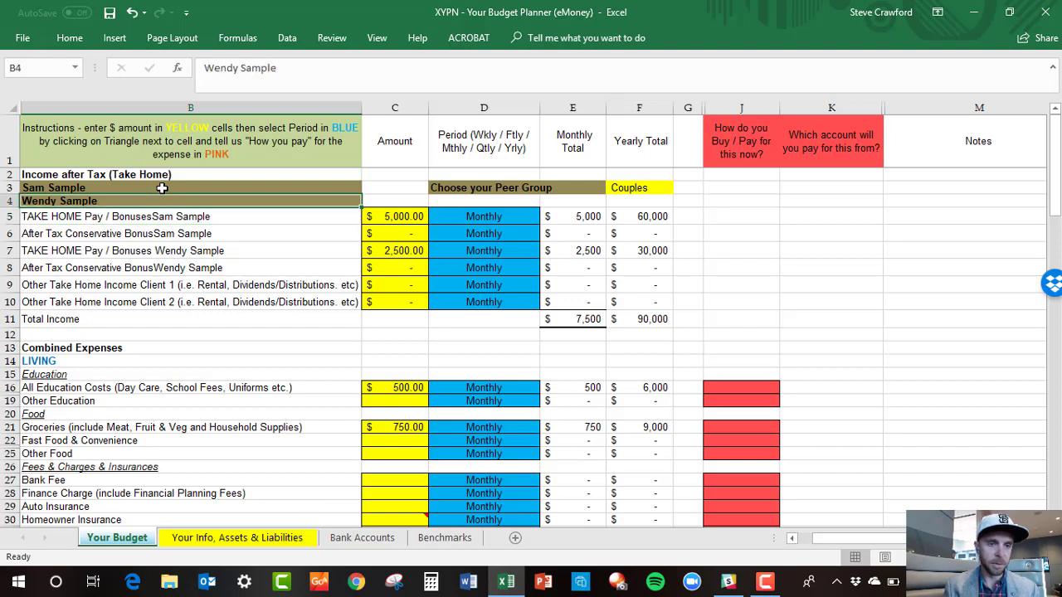
{"action": "key", "text": "Down"}
{"action": "key", "text": "Down"}
{"action": "key", "text": "Down"}
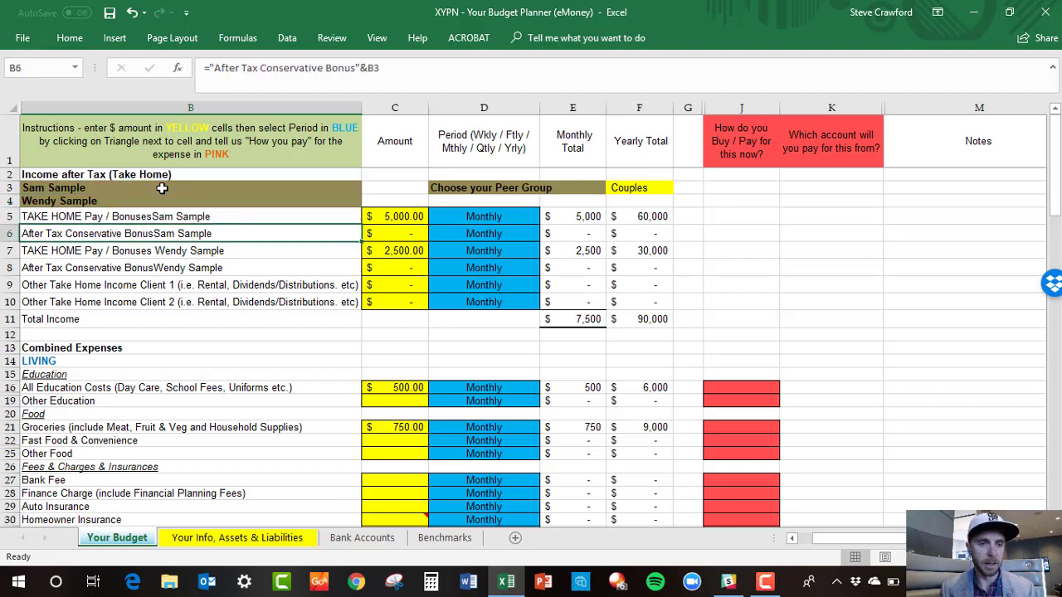
{"action": "key", "text": "Up"}
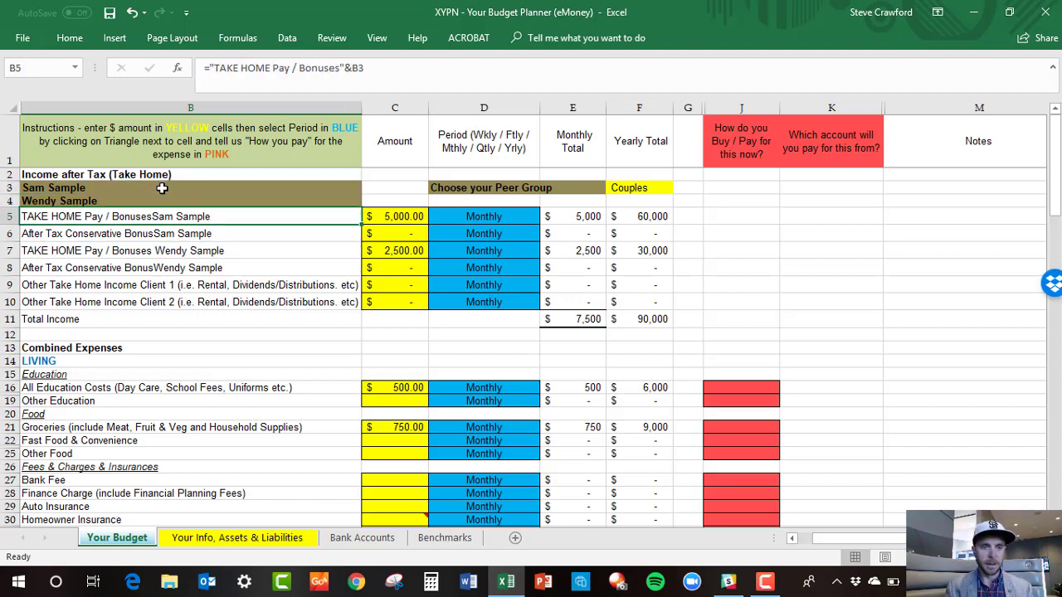
{"action": "key", "text": "Down"}
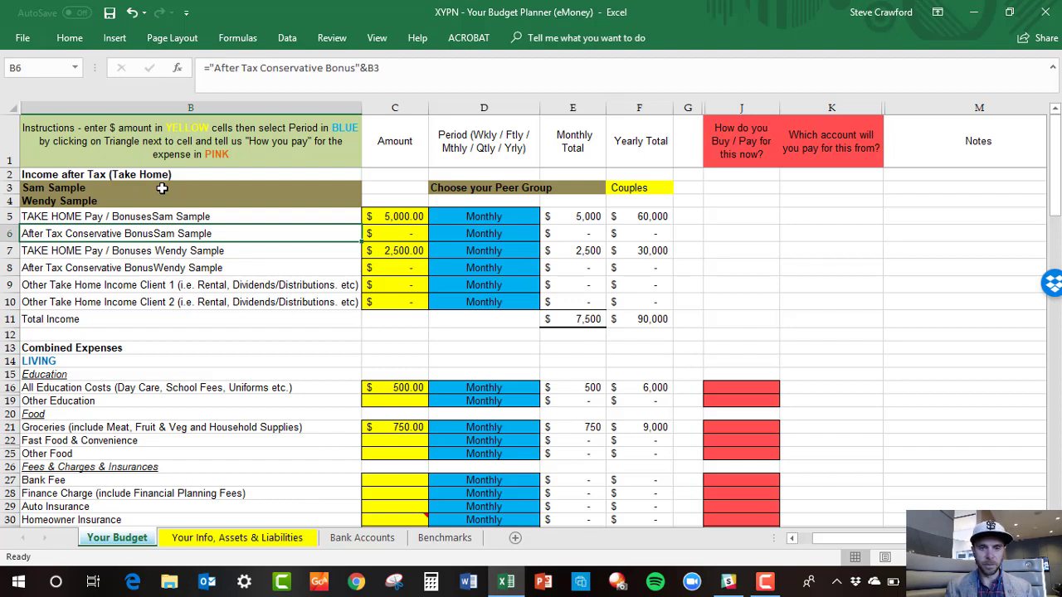
Set the first client's take-home pay to 3459.56 with a Fortnightly period
{"action": "key", "text": "Right"}
{"action": "key", "text": "Up"}
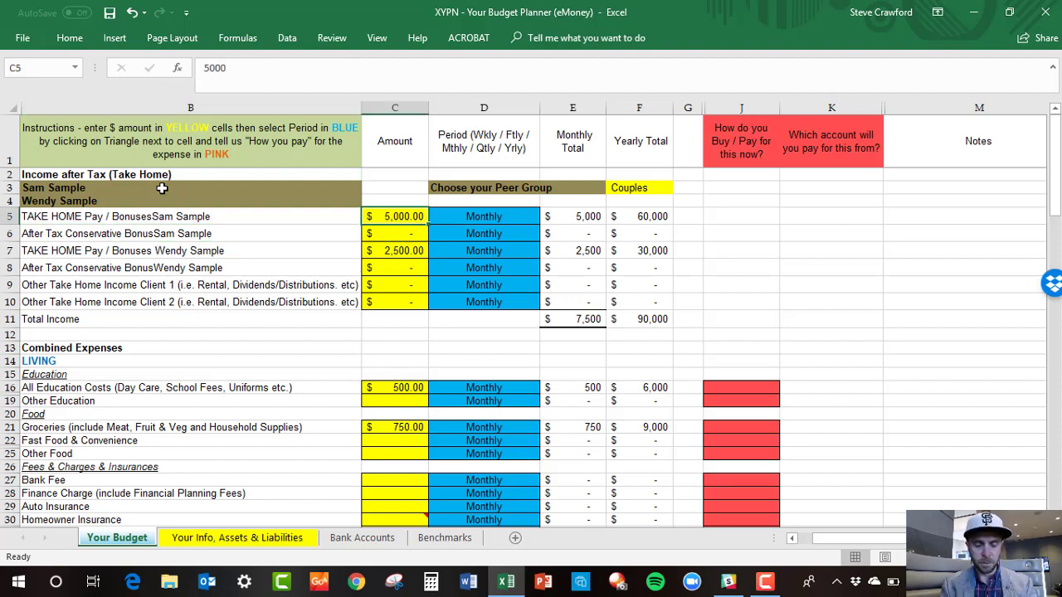
{"action": "type", "text": "345"}
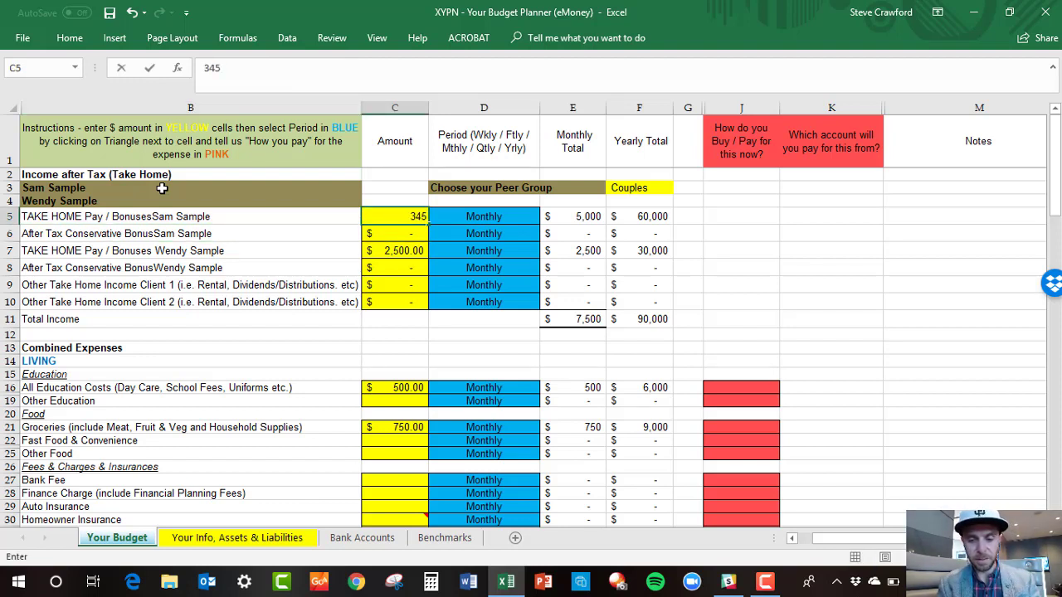
{"action": "type", "text": "9.56"}
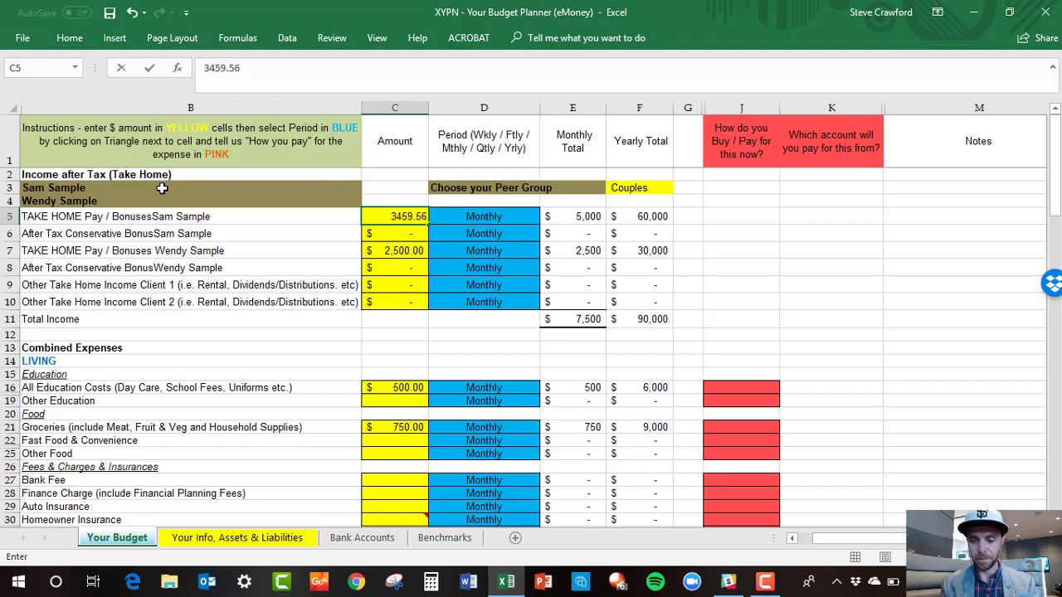
{"action": "key", "text": "Return"}
{"action": "key", "text": "Up"}
{"action": "key", "text": "Right"}
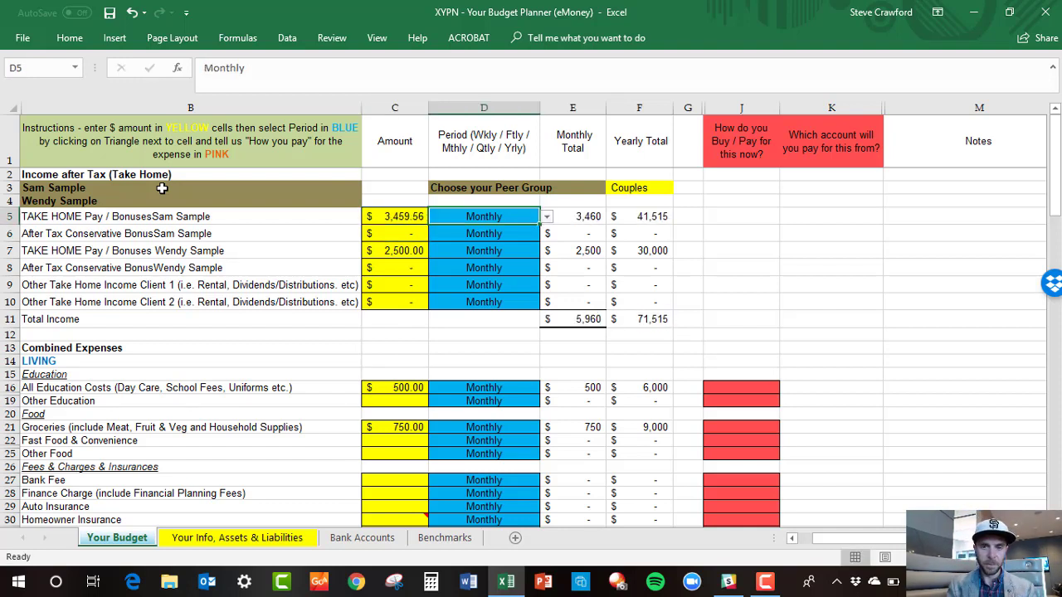
{"action": "left_click", "coordinate": [547, 218]}
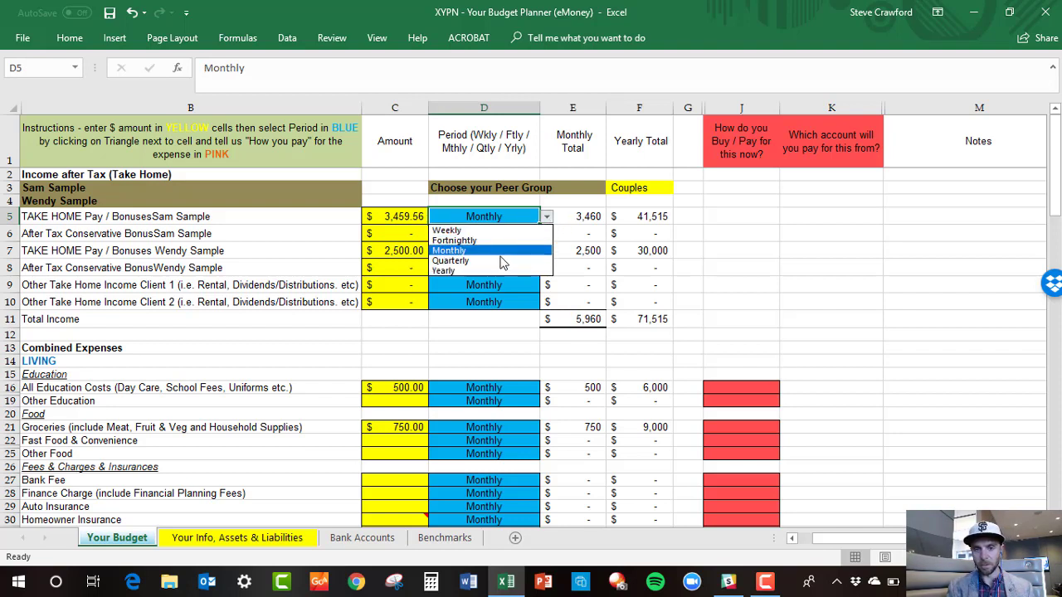
{"action": "left_click", "coordinate": [485, 241]}
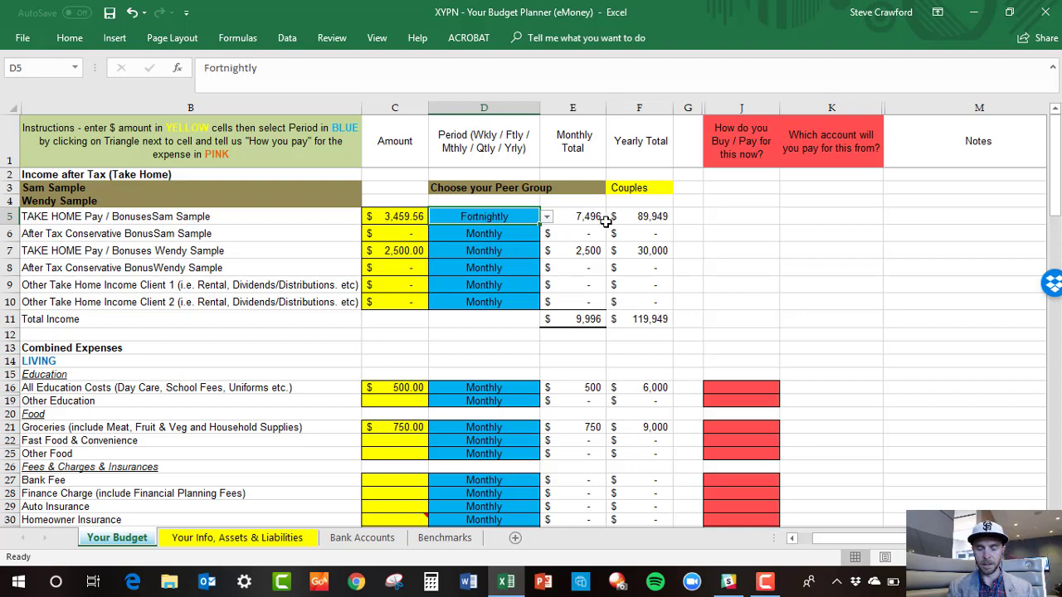
Set the second client's take-home pay to 4000 with a Fortnightly period
{"action": "left_click", "coordinate": [397, 252]}
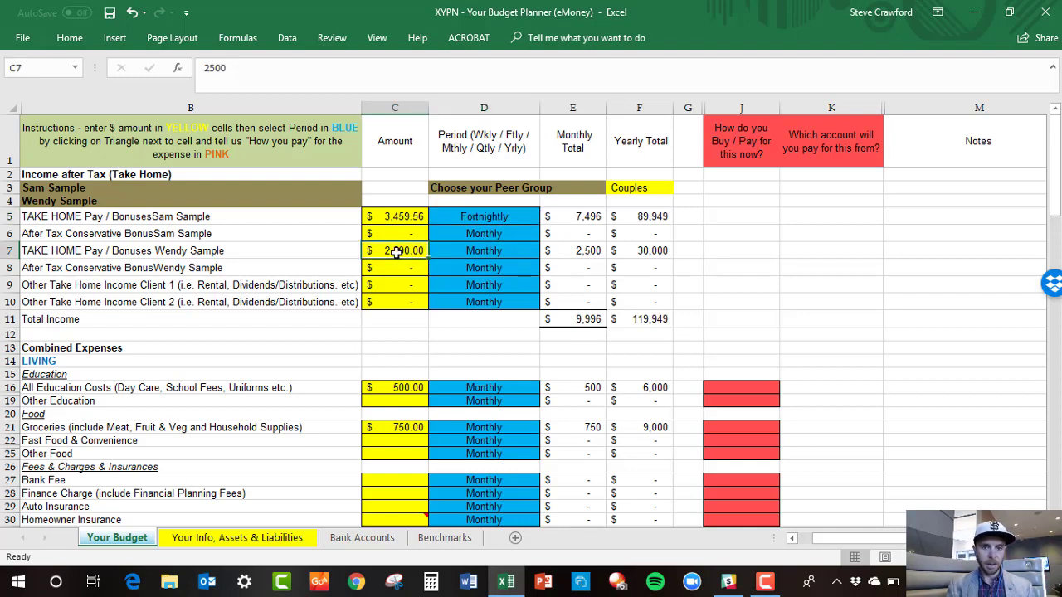
{"action": "type", "text": "2479"}
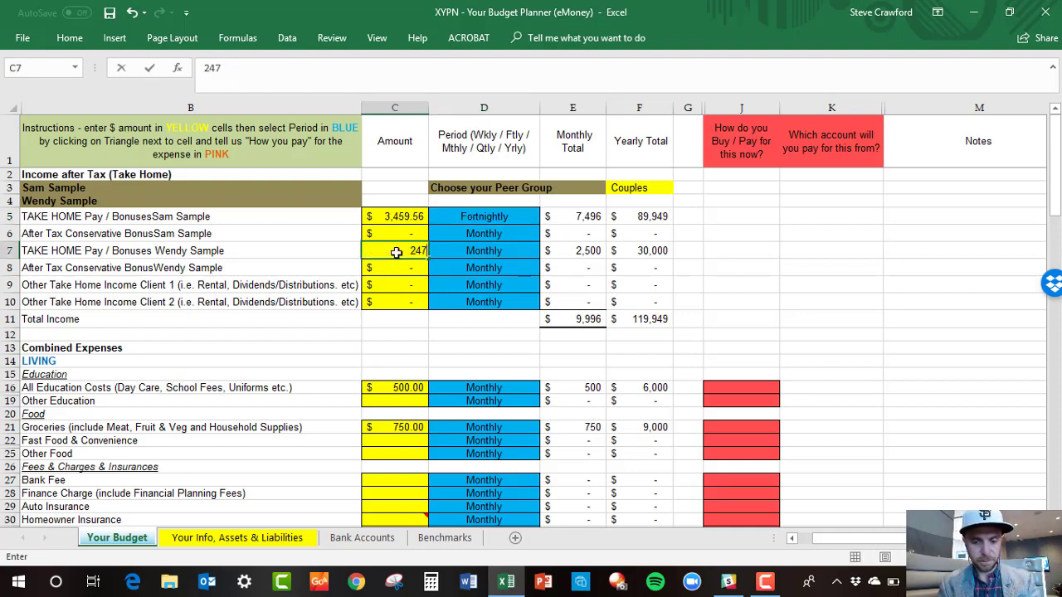
{"action": "key", "text": "BackSpace"}
{"action": "key", "text": "BackSpace"}
{"action": "key", "text": "BackSpace"}
{"action": "key", "text": "BackSpace"}
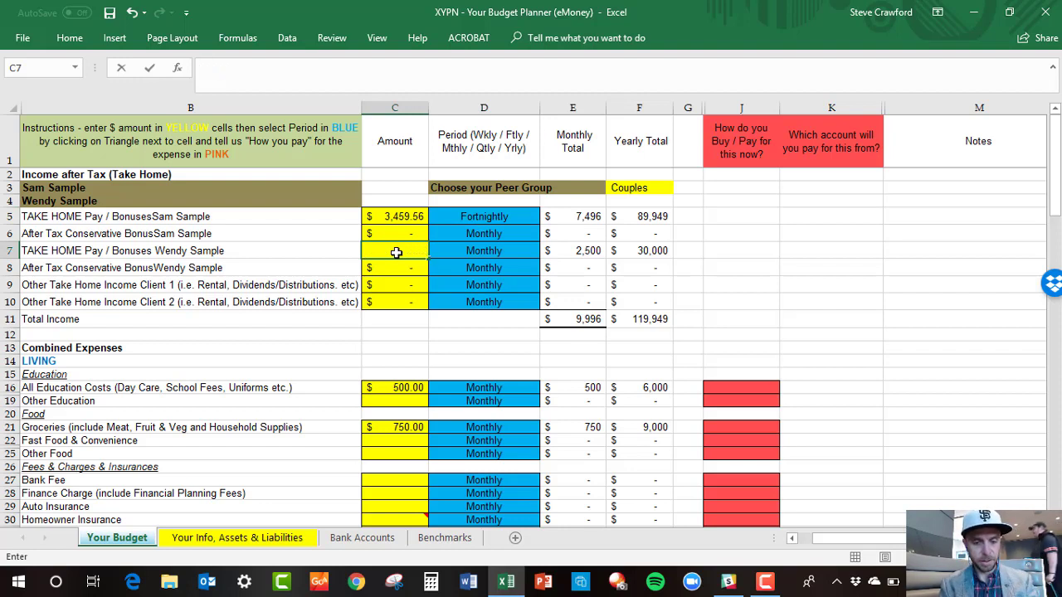
{"action": "type", "text": "4000"}
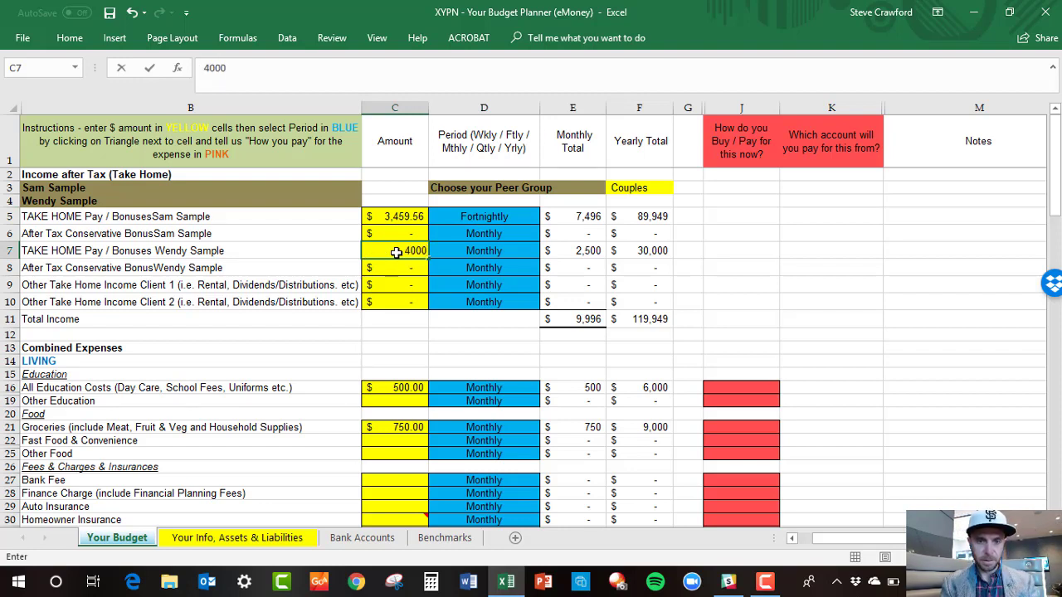
{"action": "key", "text": "Tab"}
{"action": "type", "text": "fortnightly"}
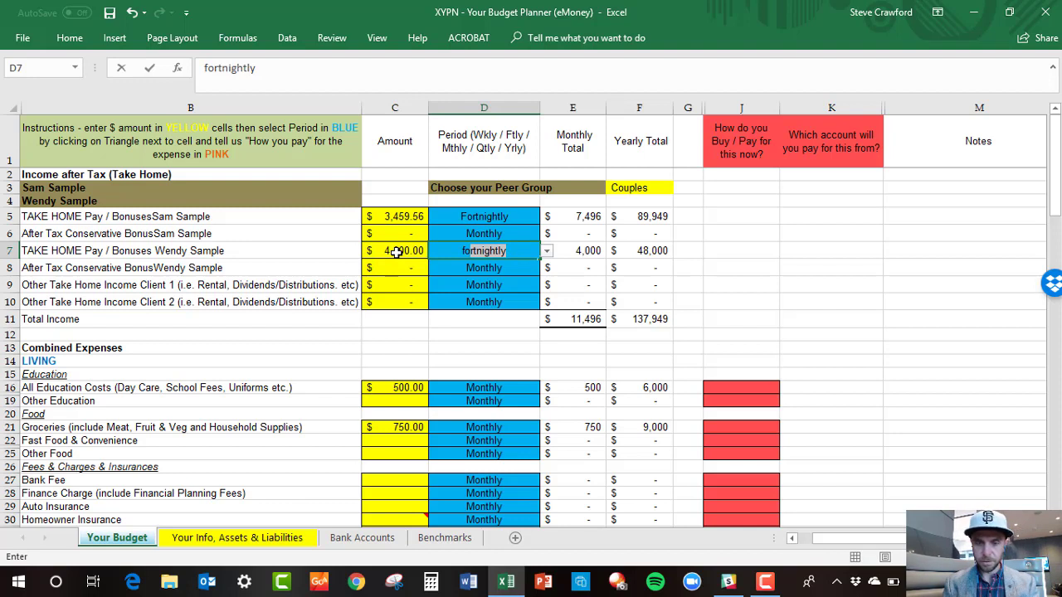
{"action": "key", "text": "Return"}
Change the first client's take-home pay to 6,500 with a Monthly period
{"action": "key", "text": "Up"}
{"action": "key", "text": "Up"}
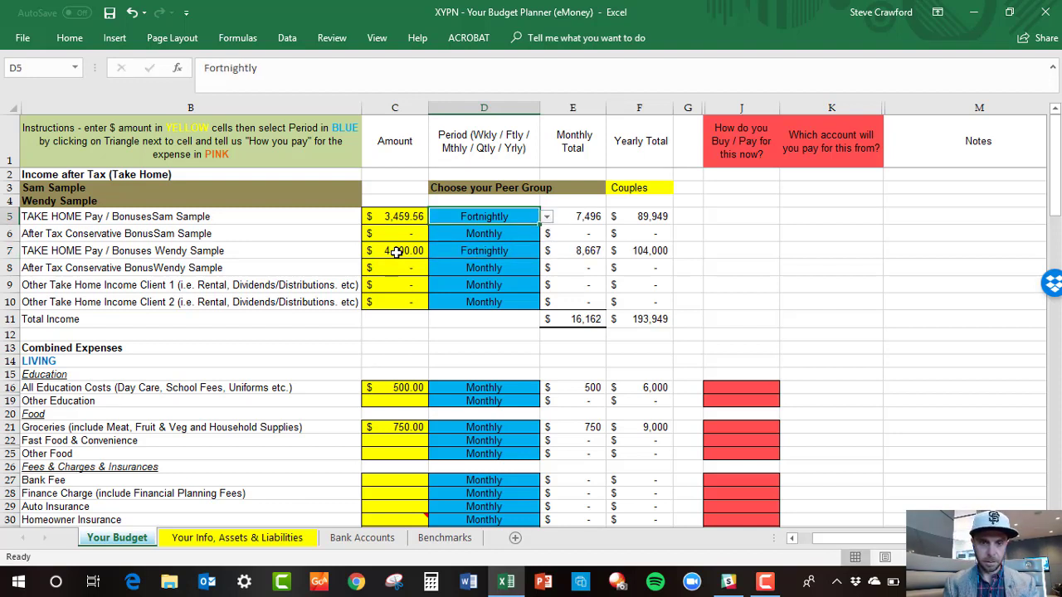
{"action": "key", "text": "Left"}
{"action": "type", "text": "6,"}
{"action": "type", "text": "500"}
{"action": "key", "text": "Tab"}
{"action": "type", "text": "mont"}
{"action": "key", "text": "Return"}
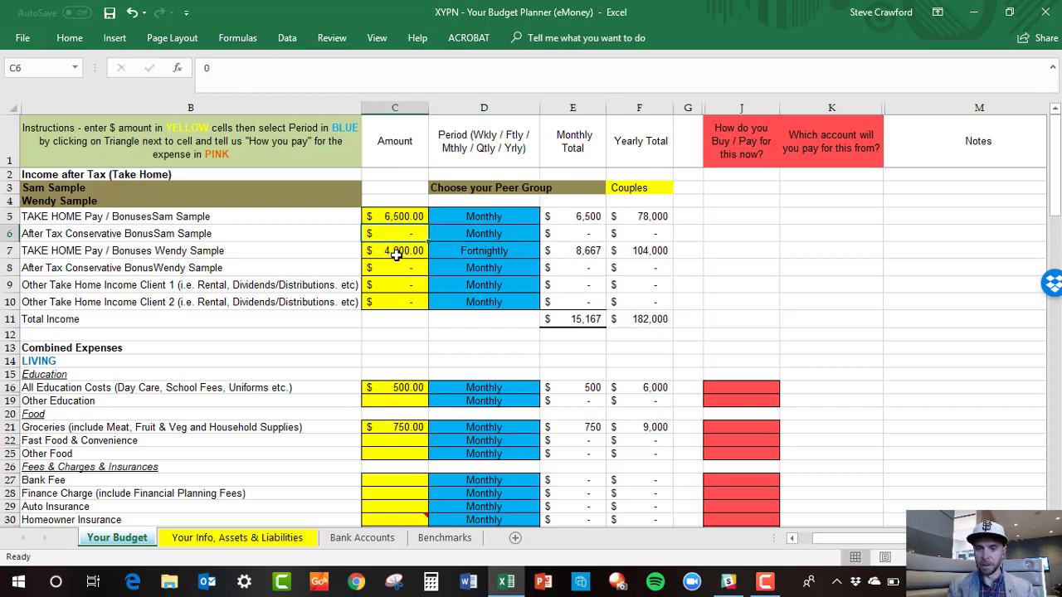
Unhide the spare Education rows between rows 16 and 19, and undo the unhiding
{"action": "left_click", "coordinate": [473, 280]}
{"action": "scroll", "coordinate": [473, 279], "scroll_direction": "down", "scroll_amount": 2}
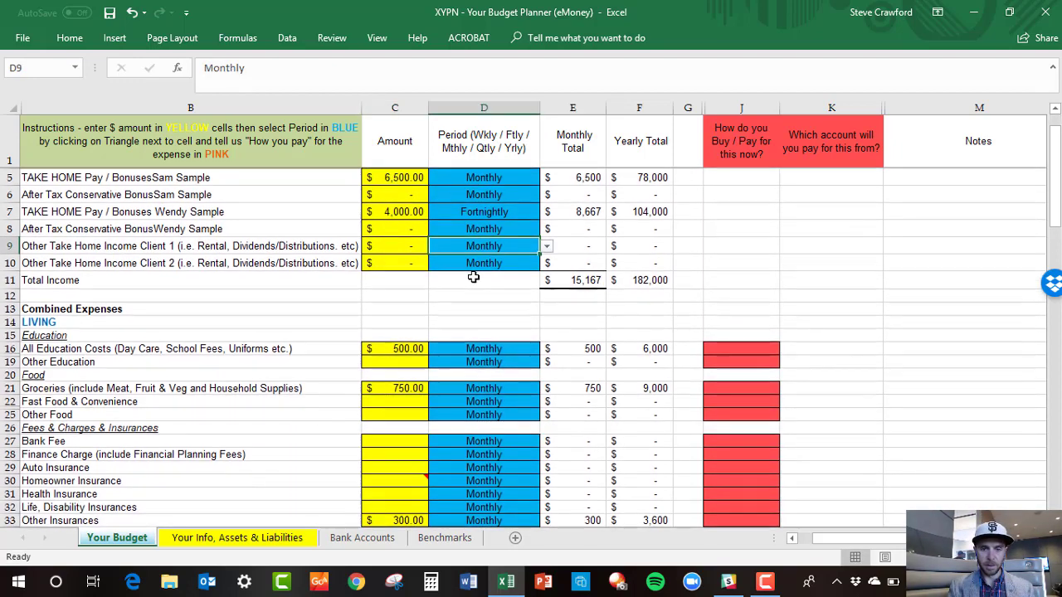
{"action": "scroll", "coordinate": [473, 277], "scroll_direction": "down", "scroll_amount": 2}
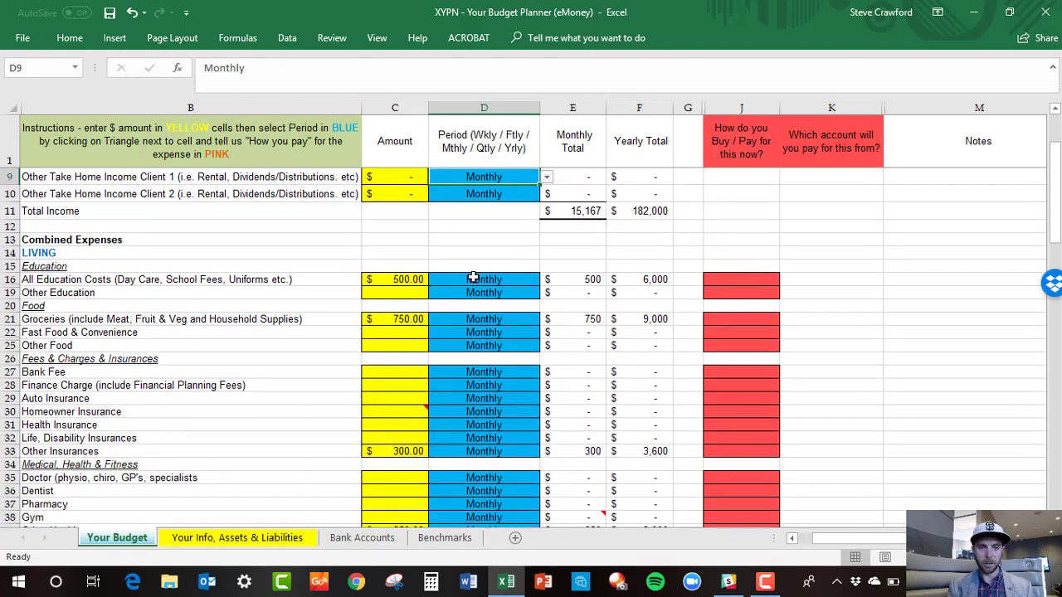
{"action": "scroll", "coordinate": [473, 276], "scroll_direction": "down", "scroll_amount": 1}
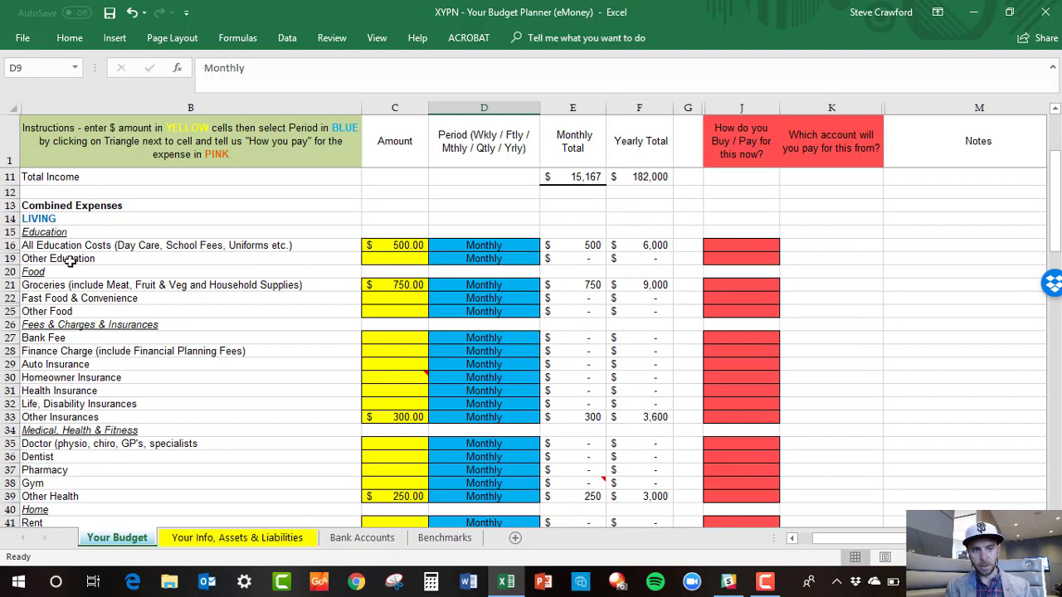
{"action": "left_click_drag", "start_coordinate": [10, 245], "coordinate": [8, 258]}
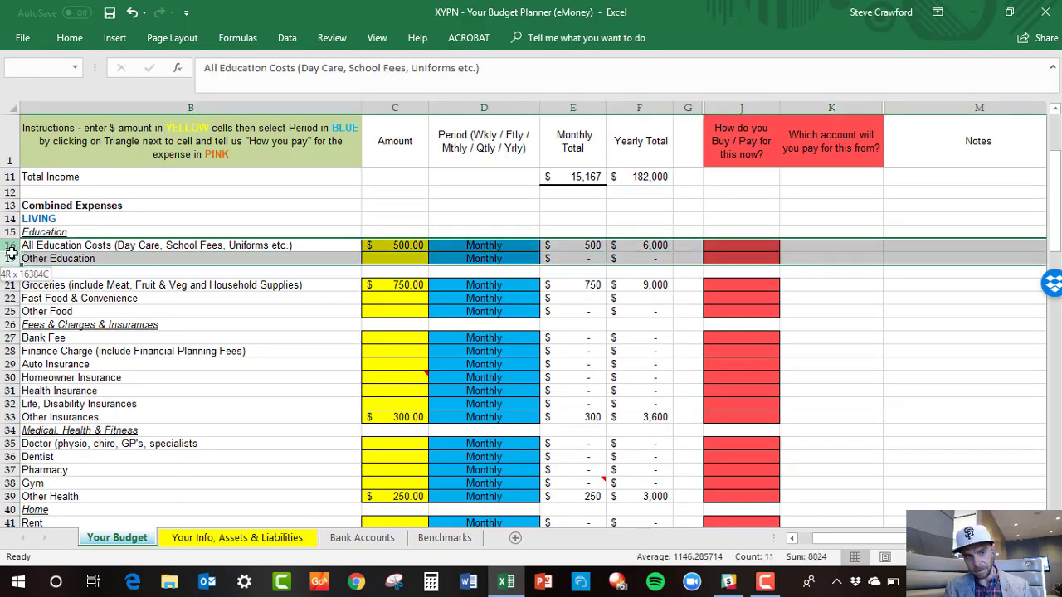
{"action": "right_click", "coordinate": [8, 258]}
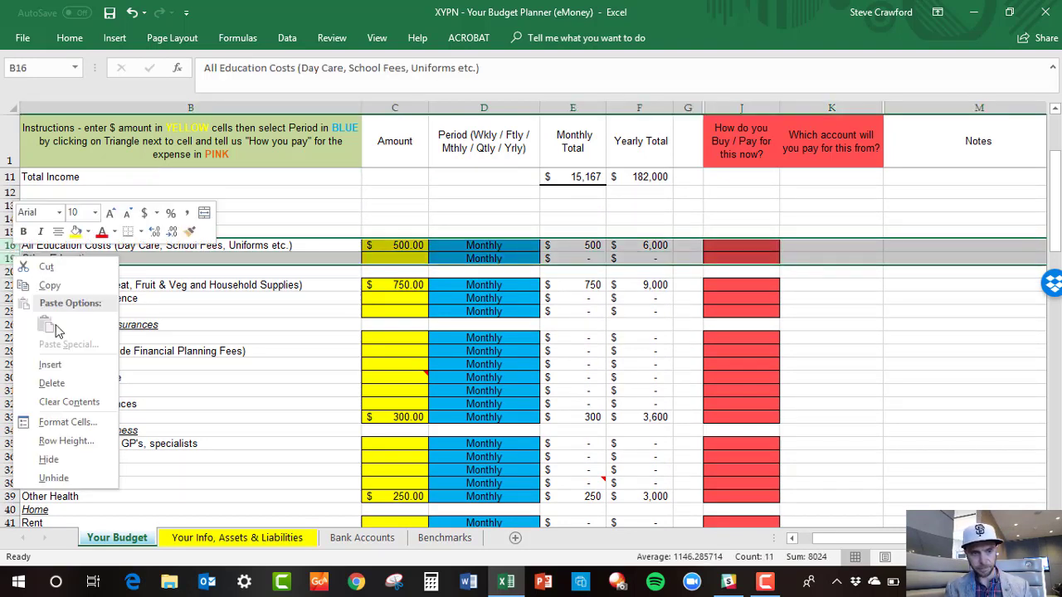
{"action": "left_click", "coordinate": [69, 478]}
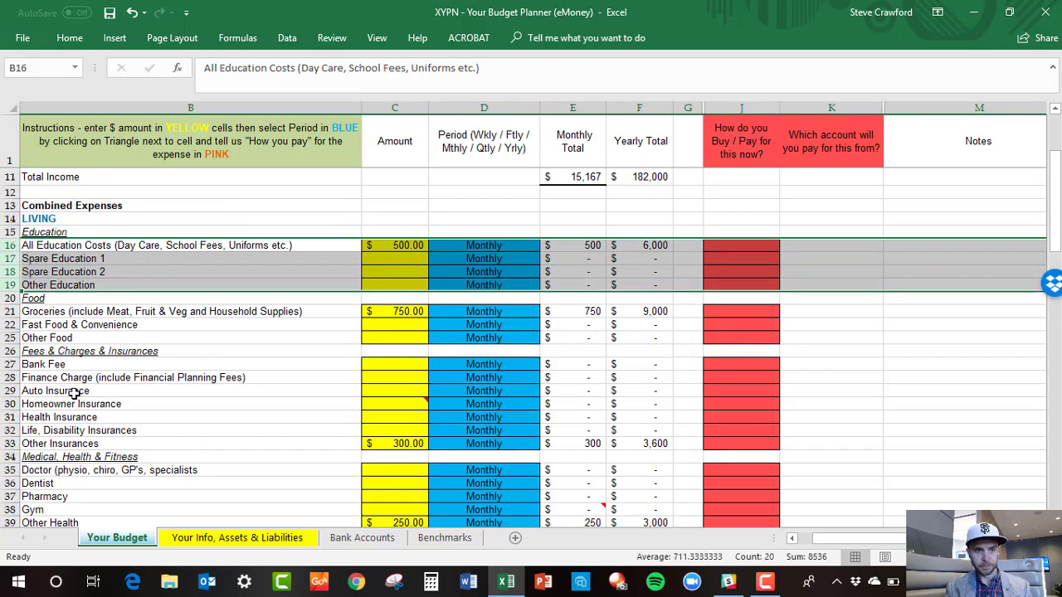
{"action": "left_click", "coordinate": [119, 259]}
{"action": "left_click", "coordinate": [121, 269]}
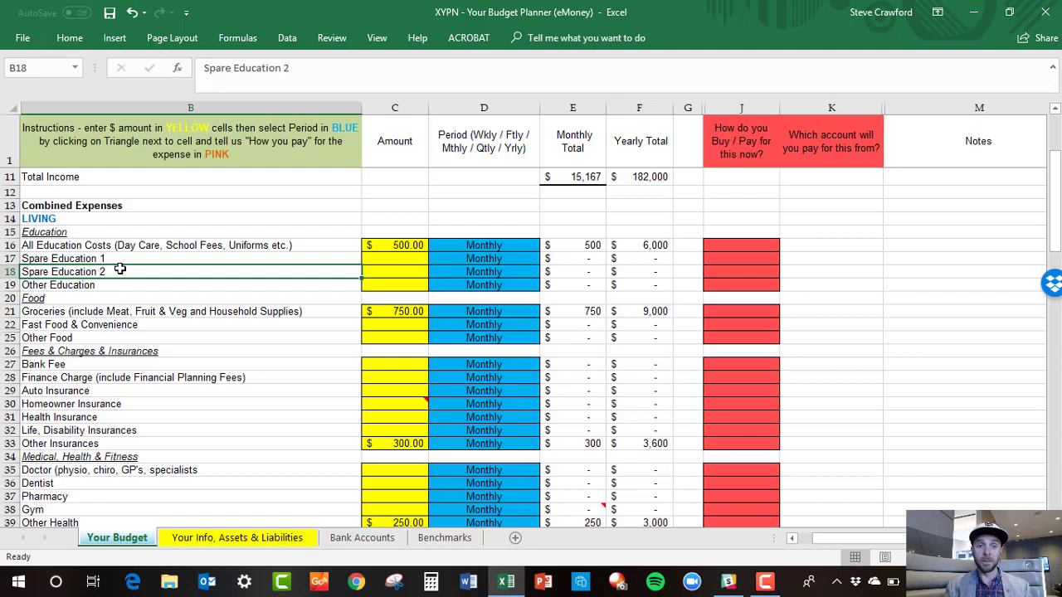
{"action": "key", "text": "ctrl+z"}
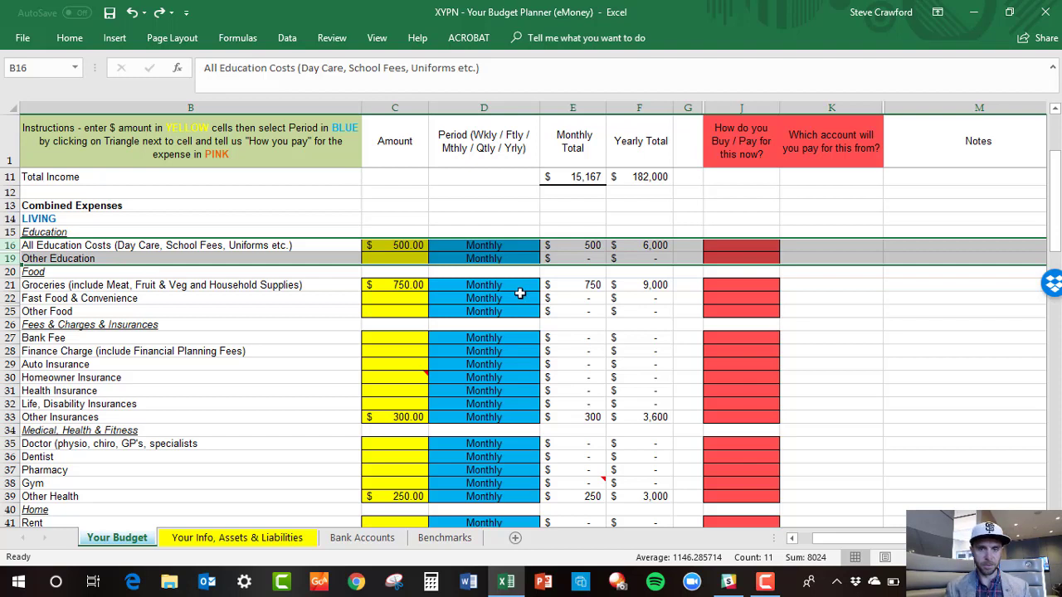
Set the All Education Costs amount to 250
{"action": "left_click", "coordinate": [396, 245]}
{"action": "type", "text": "250"}
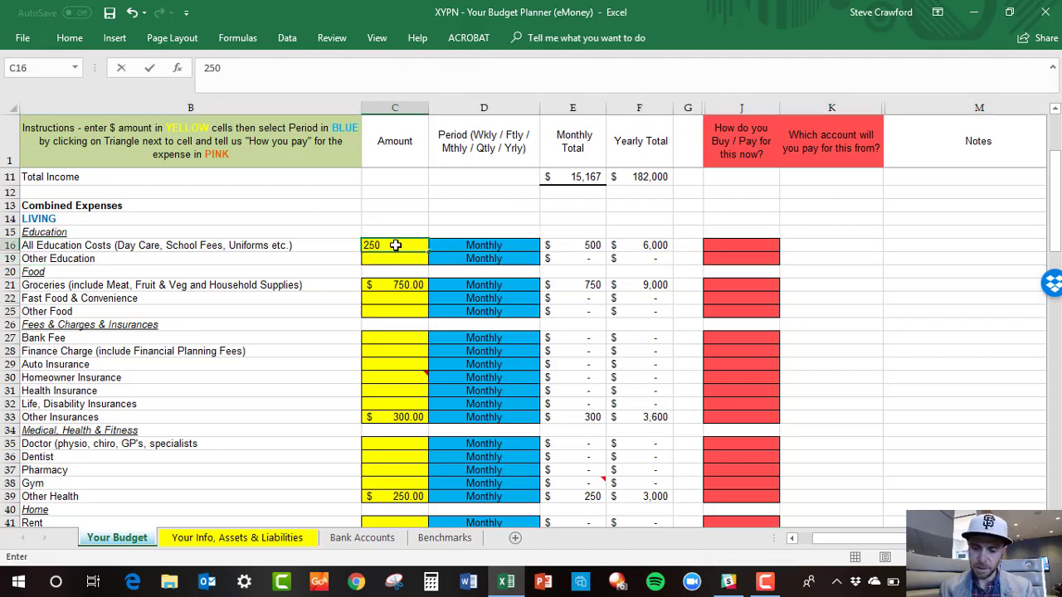
{"action": "key", "text": "Tab"}
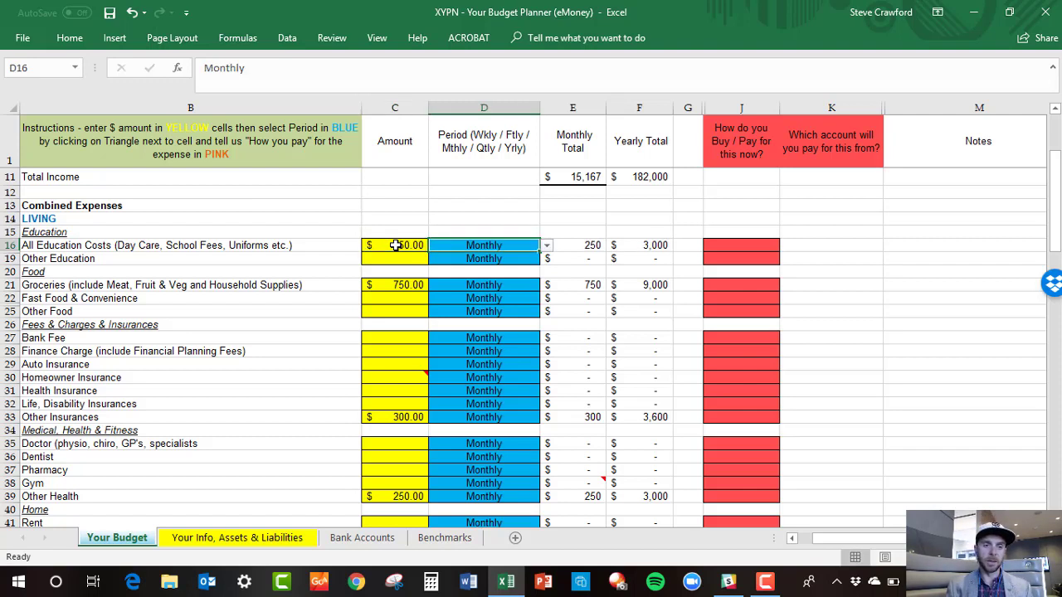
Unhide the spare Education rows between rows 16 and 19
{"action": "left_click", "coordinate": [387, 258]}
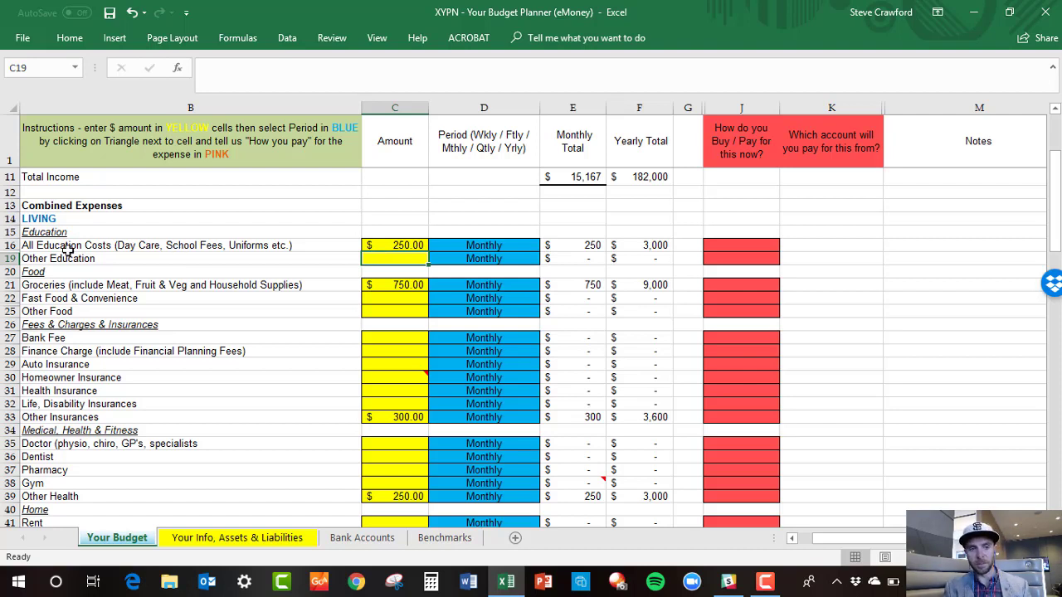
{"action": "left_click_drag", "start_coordinate": [10, 245], "coordinate": [12, 259]}
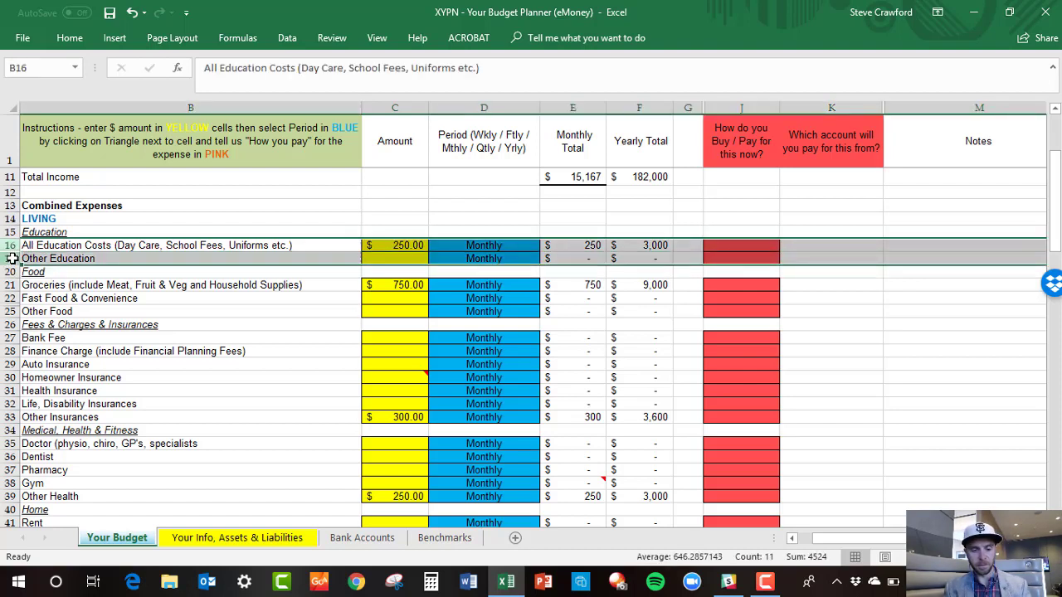
{"action": "right_click", "coordinate": [12, 259]}
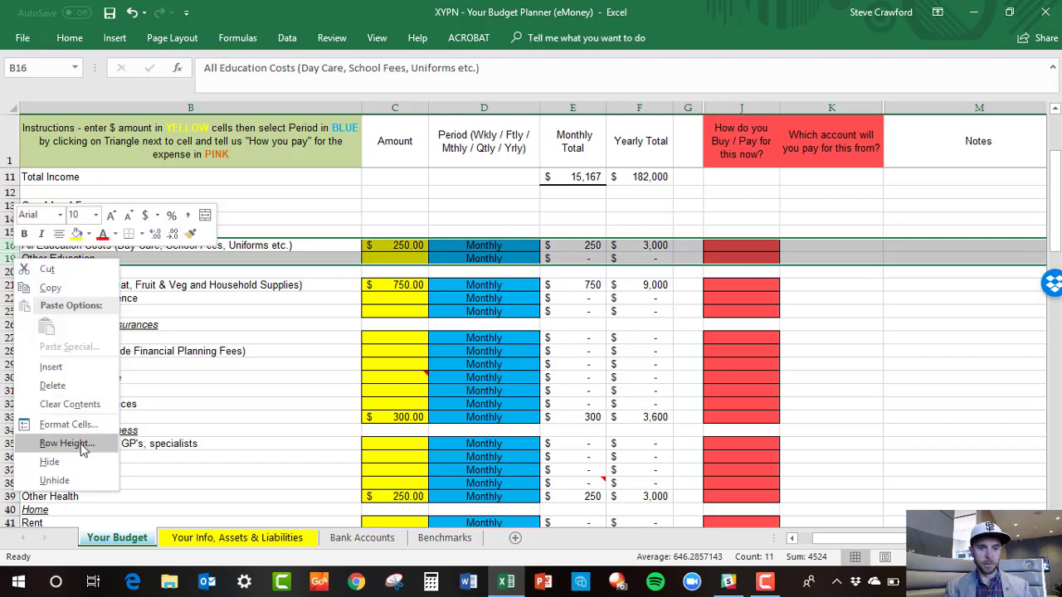
{"action": "left_click", "coordinate": [82, 484]}
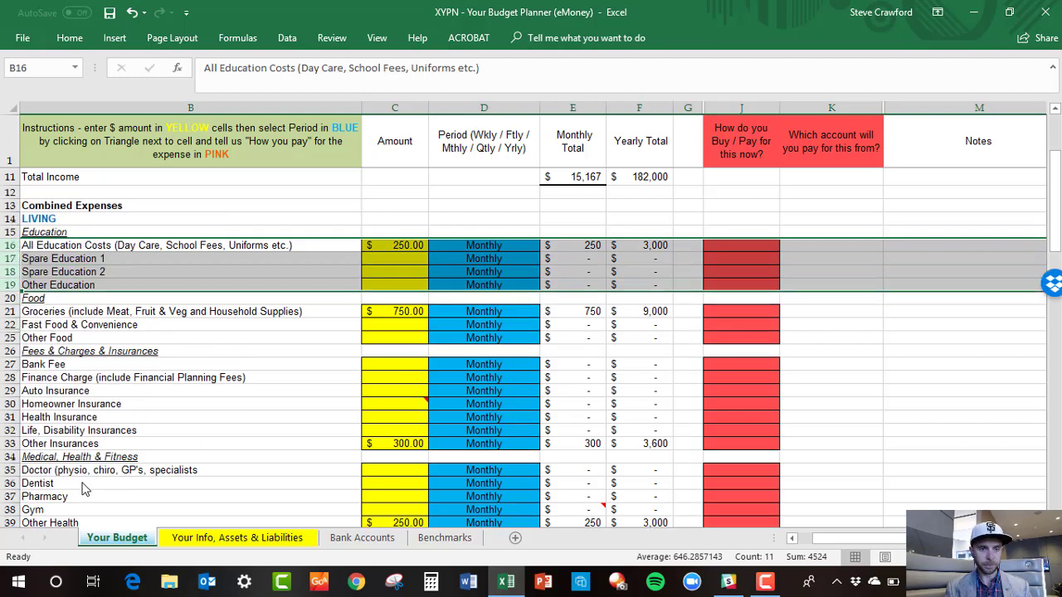
{"action": "left_click", "coordinate": [397, 255]}
{"action": "left_click", "coordinate": [309, 260]}
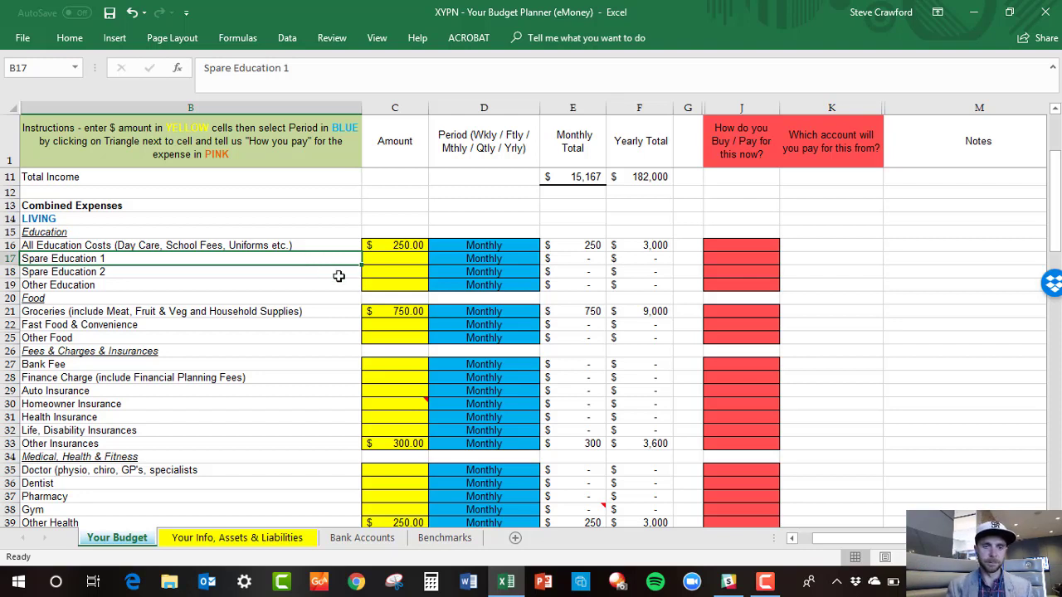
Change the All Education Costs amount to 248.59
{"action": "left_click", "coordinate": [416, 248]}
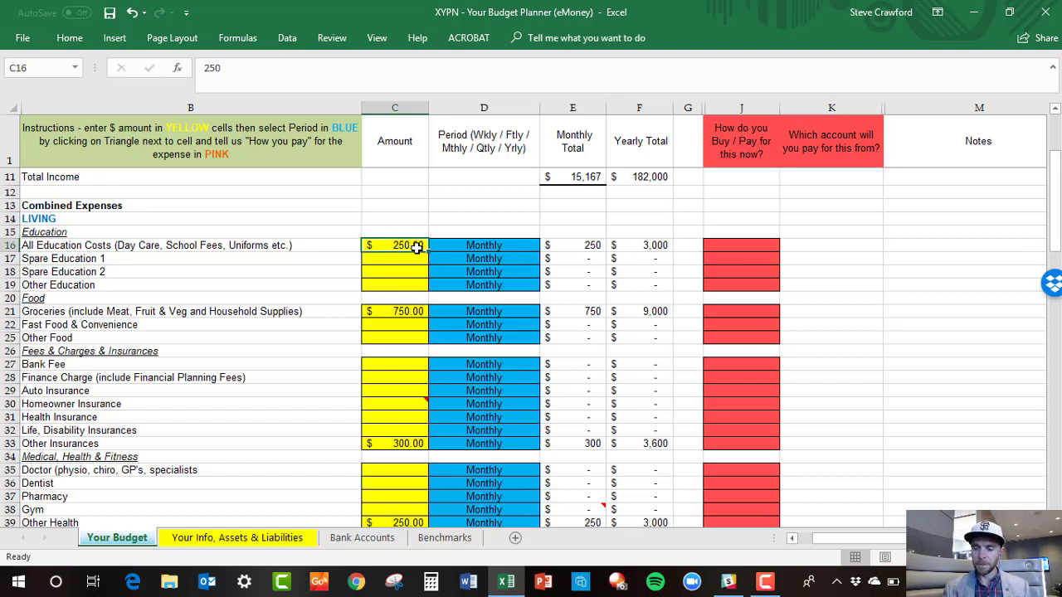
{"action": "type", "text": "248.59"}
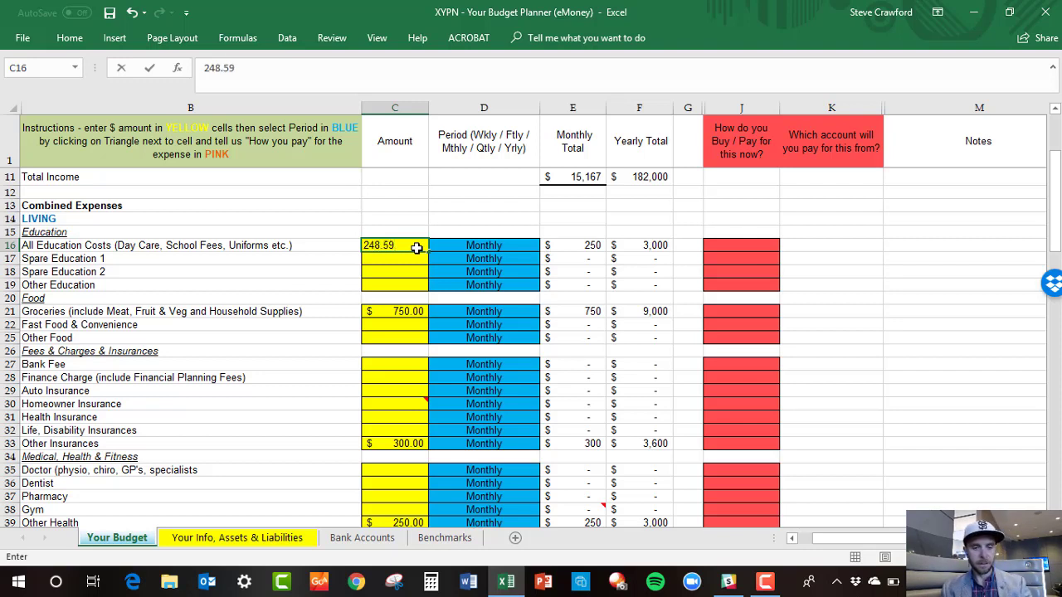
{"action": "left_click", "coordinate": [432, 246]}
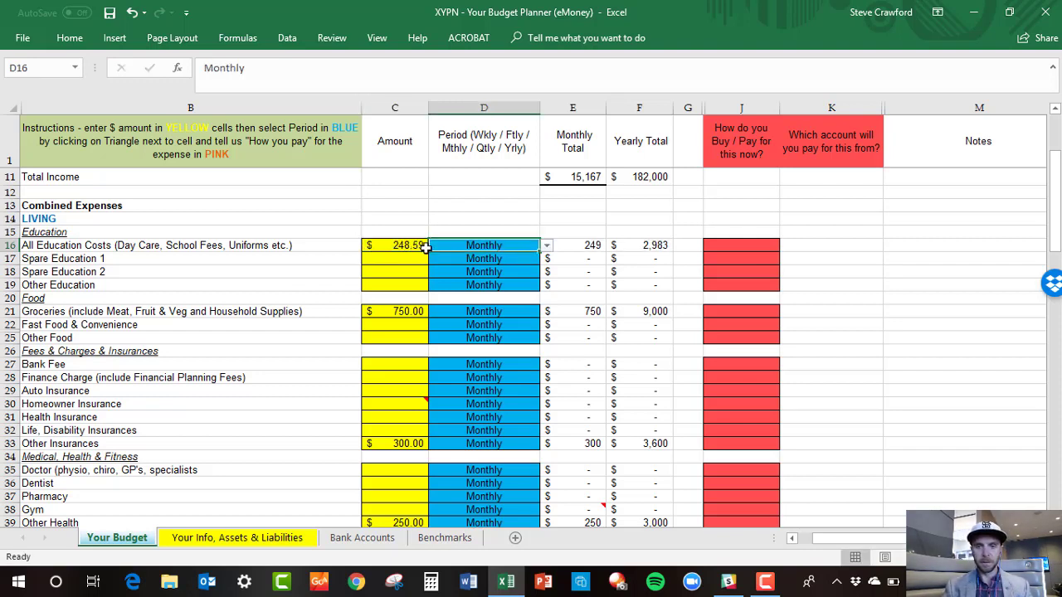
Set how All Education Costs are paid for now to Cash
{"action": "left_click", "coordinate": [729, 244]}
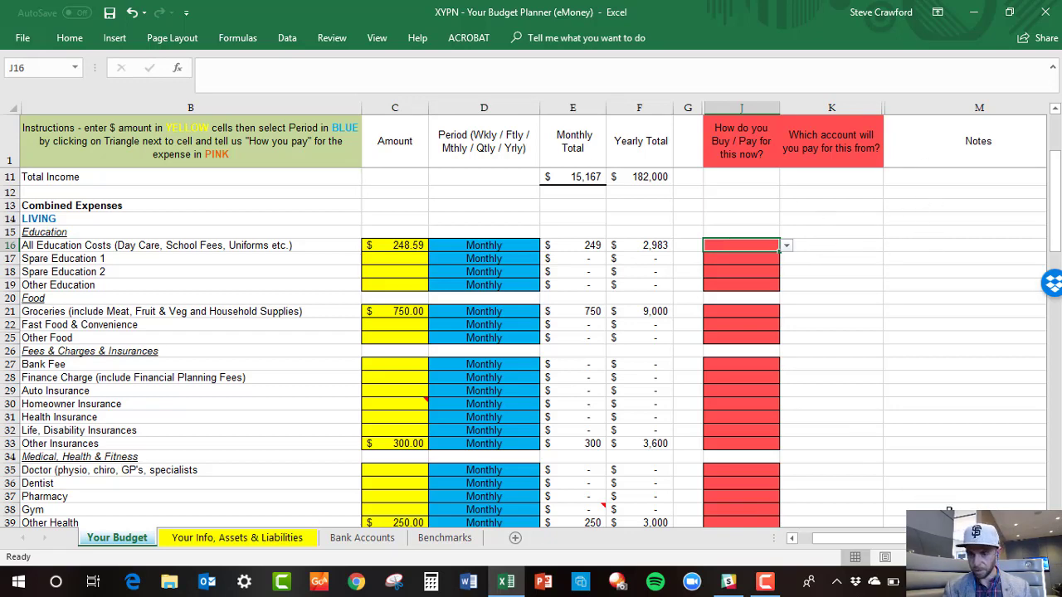
{"action": "scroll", "coordinate": [920, 474], "scroll_direction": "down", "scroll_amount": 1, "text": "ctrl"}
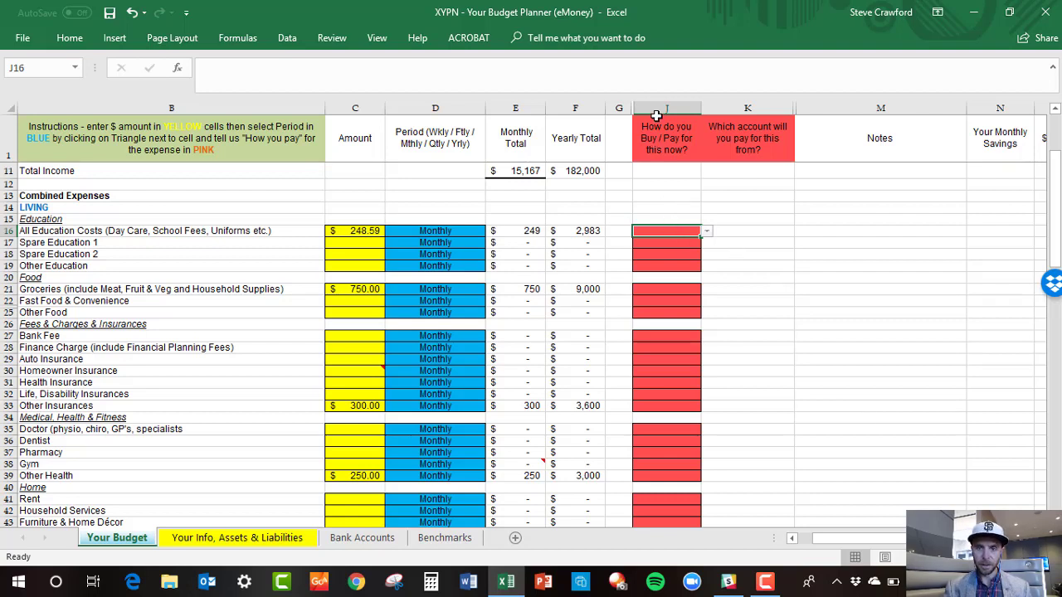
{"action": "left_click", "coordinate": [704, 232]}
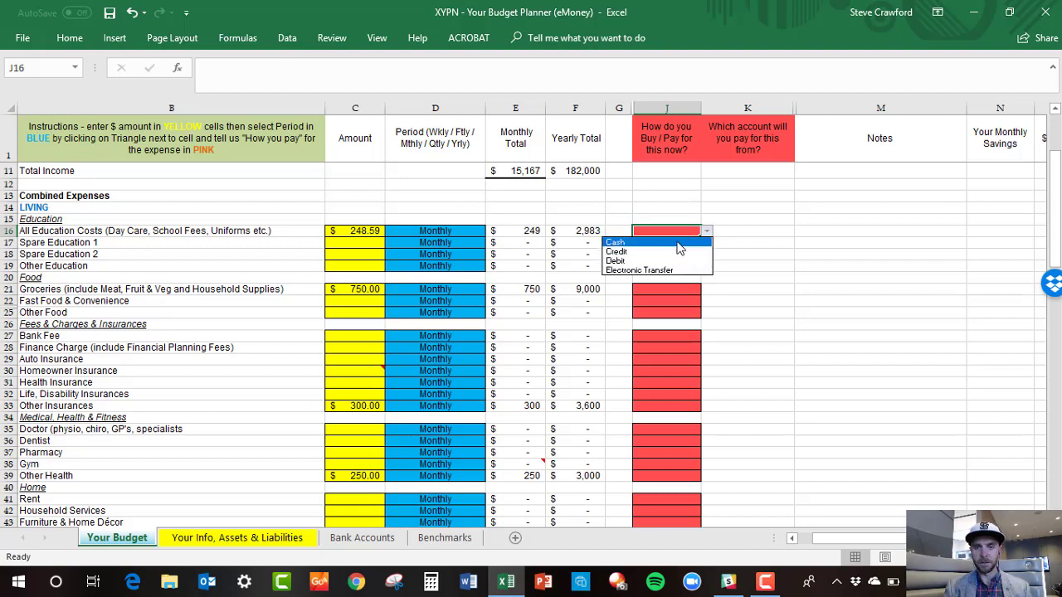
{"action": "left_click", "coordinate": [677, 242]}
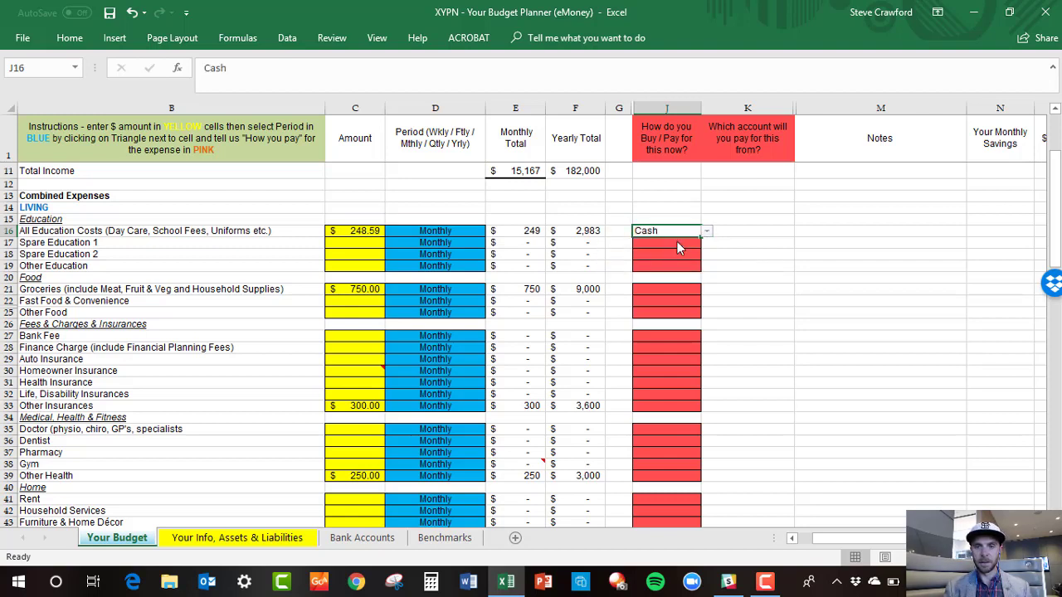
View the full list of accounts that All Education Costs can be paid from
{"action": "left_click", "coordinate": [764, 232]}
{"action": "left_click", "coordinate": [801, 233]}
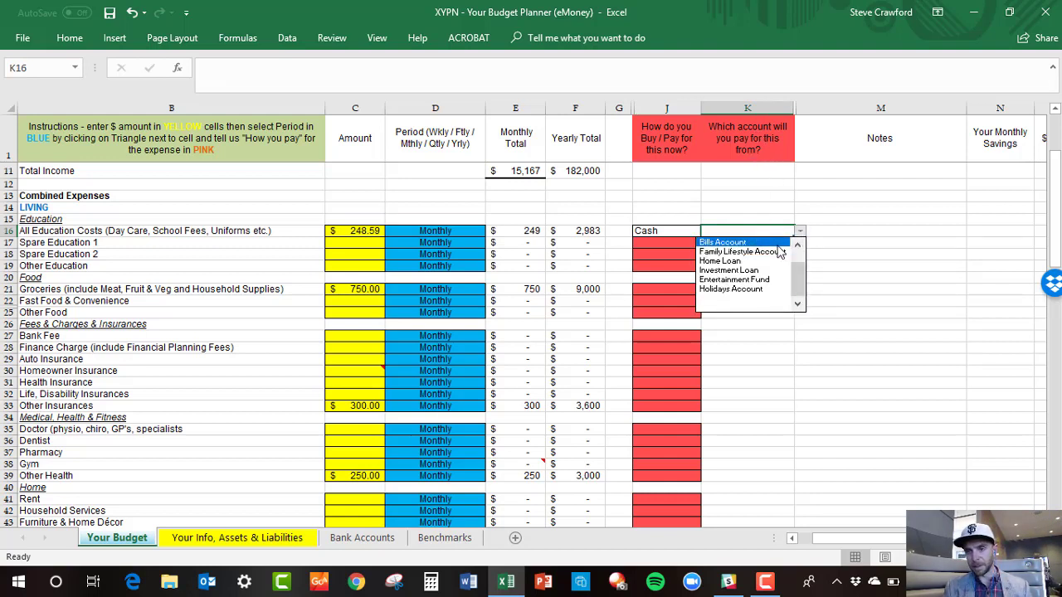
{"action": "left_click_drag", "start_coordinate": [797, 277], "coordinate": [799, 262]}
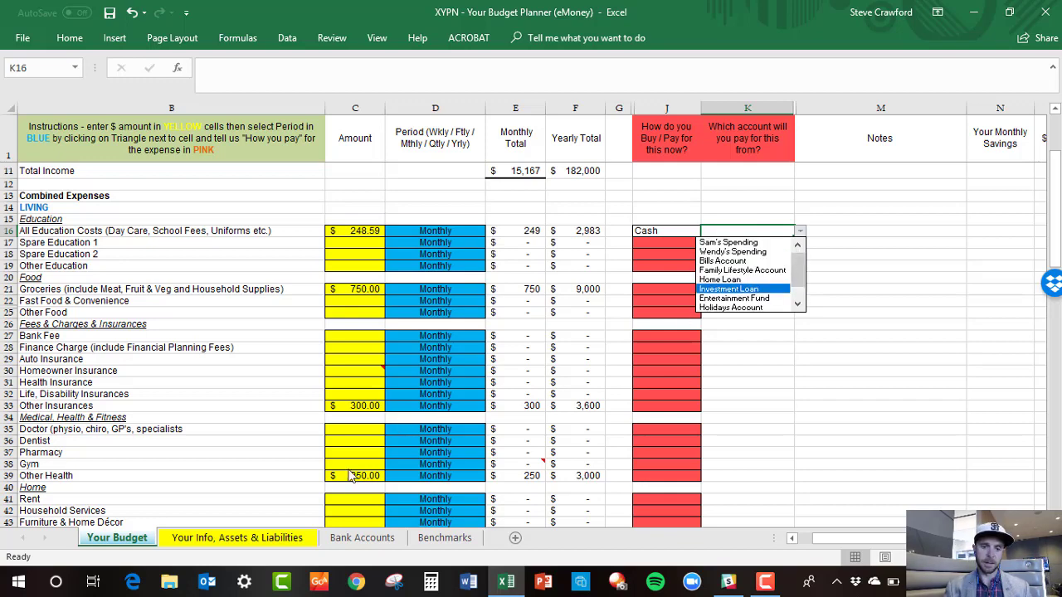
Set the start date on the Bank Accounts sheet to 1/10/18
{"action": "left_click", "coordinate": [340, 537]}
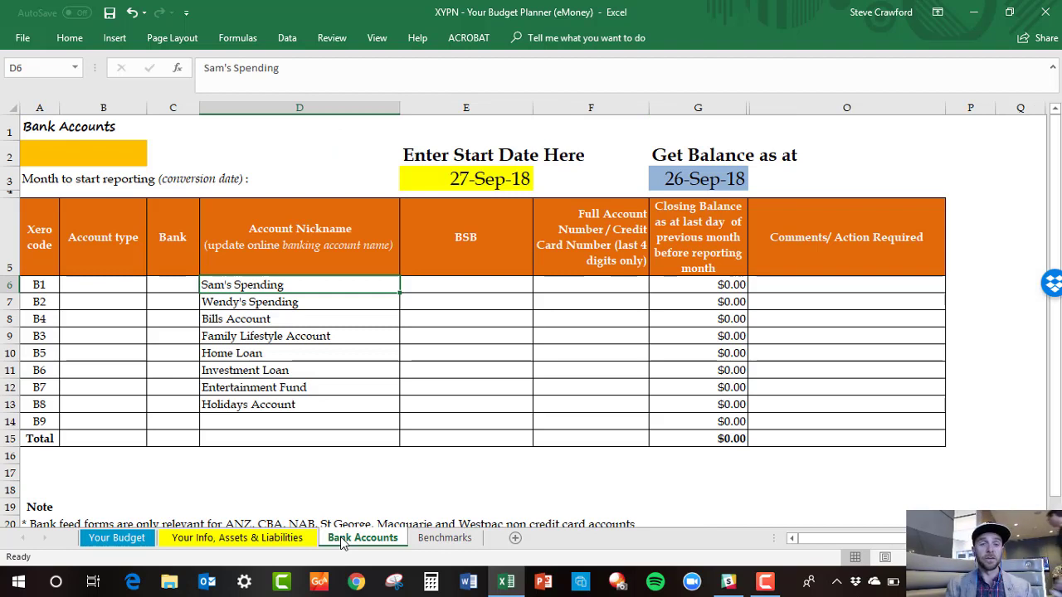
{"action": "left_click", "coordinate": [452, 173]}
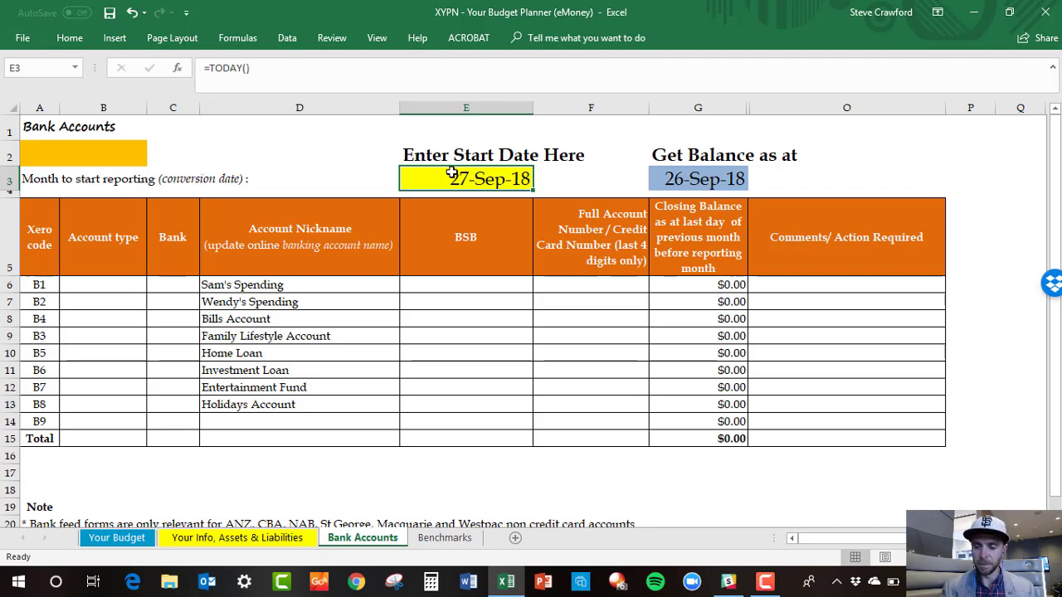
{"action": "type", "text": "1/10/18"}
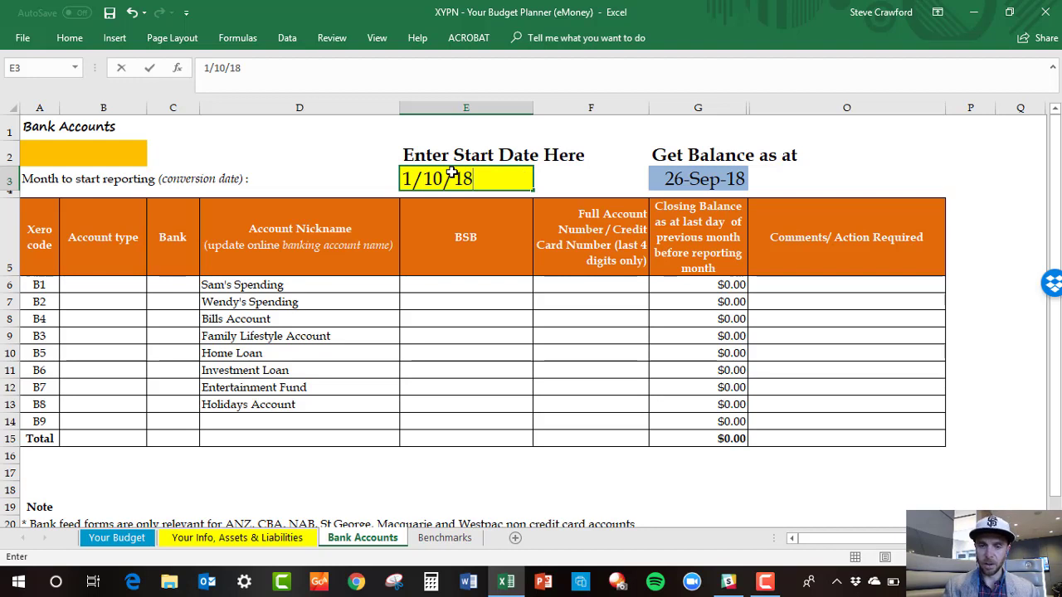
{"action": "key", "text": "Tab"}
{"action": "key", "text": "Tab"}
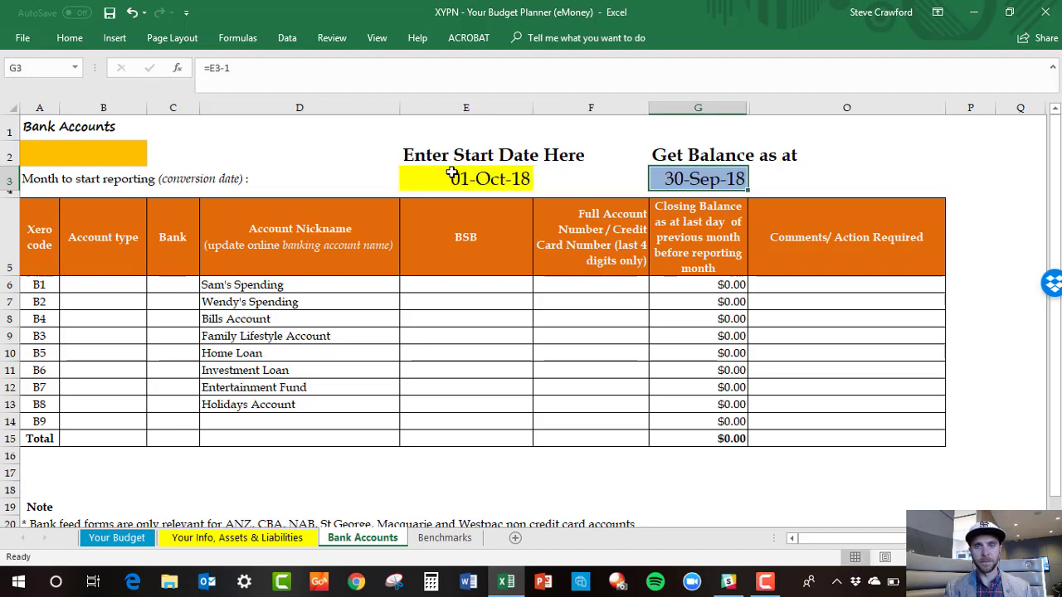
{"action": "key", "text": "shift+Tab"}
{"action": "key", "text": "shift+Tab"}
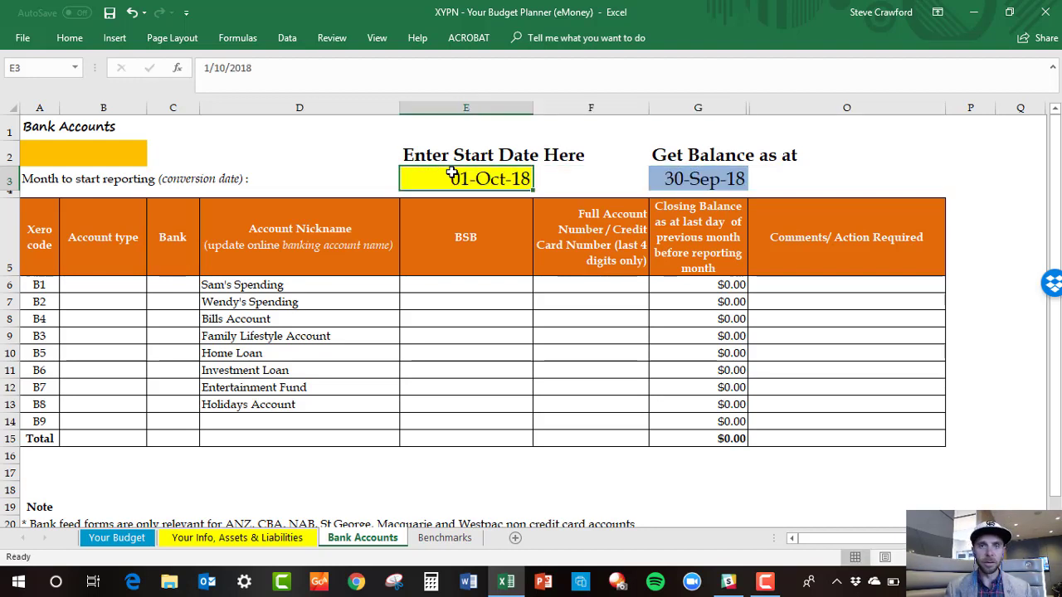
Examine the start date, the balance date and the first account nicknames on the Bank Accounts sheet
{"action": "key", "text": "Tab"}
{"action": "key", "text": "Tab"}
{"action": "key", "text": "shift+Tab"}
{"action": "key", "text": "shift+Tab"}
{"action": "key", "text": "shift+Tab"}
{"action": "key", "text": "Down"}
{"action": "key", "text": "Down"}
{"action": "key", "text": "Down"}
{"action": "key", "text": "Down"}
{"action": "key", "text": "Up"}
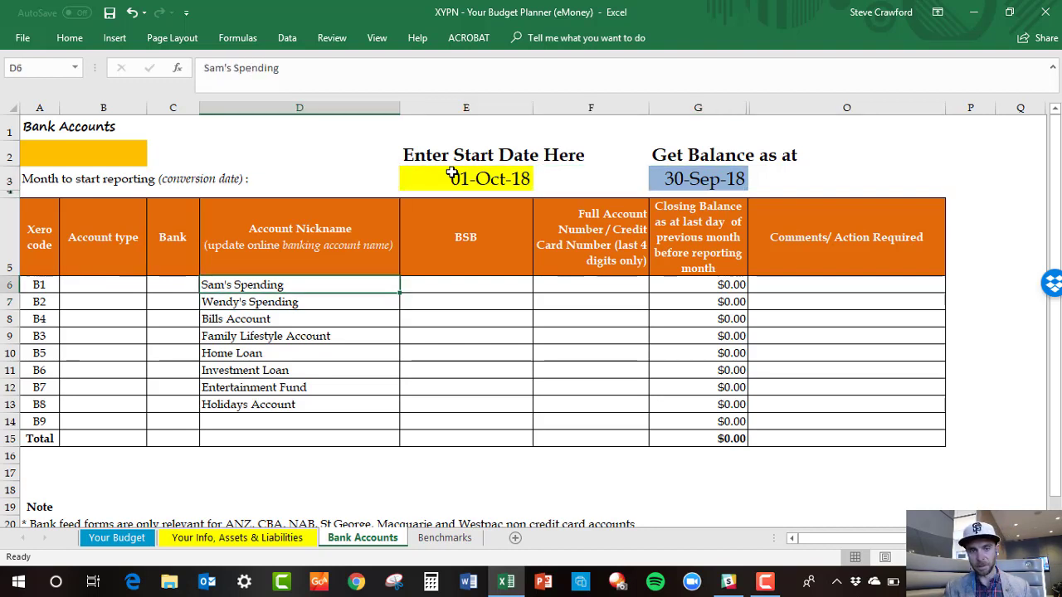
{"action": "key", "text": "Down"}
{"action": "key", "text": "Up"}
{"action": "key", "text": "Down"}
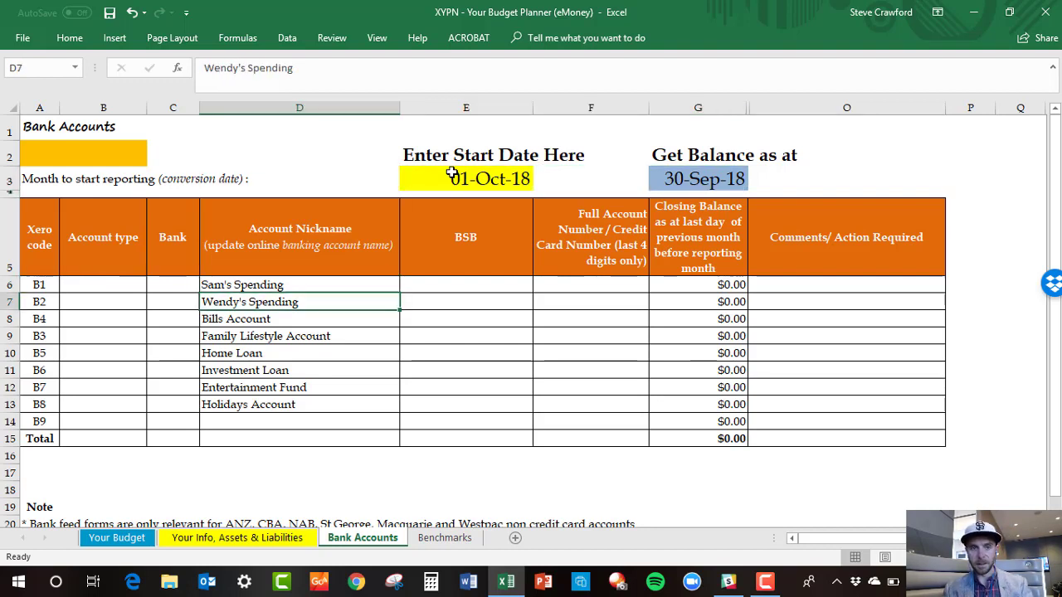
Check the account type options for account B1 without choosing one
{"action": "key", "text": "shift+Tab"}
{"action": "key", "text": "shift+Tab"}
{"action": "key", "text": "Up"}
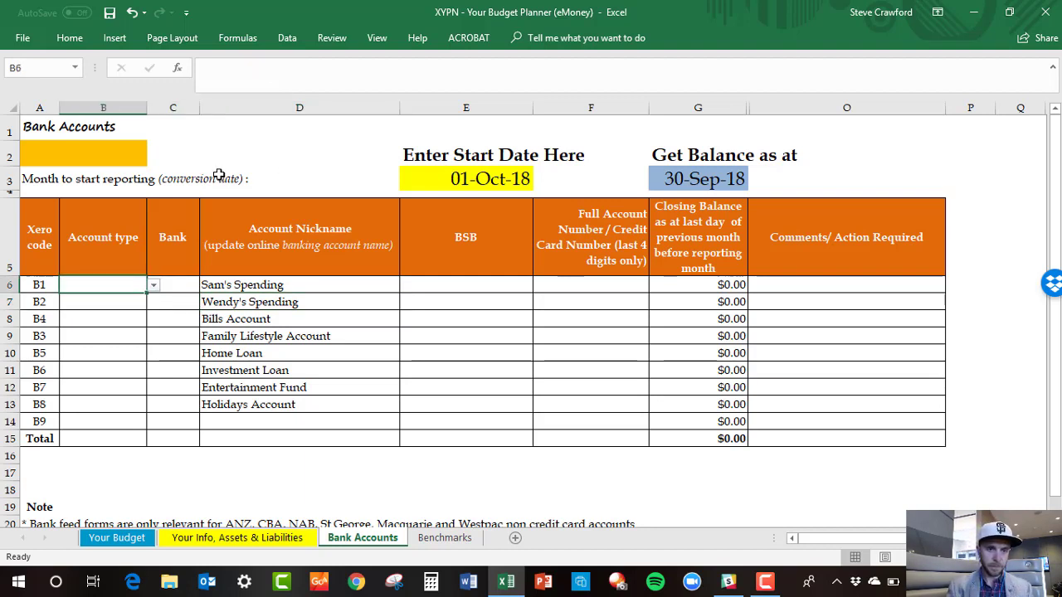
{"action": "left_click", "coordinate": [152, 288]}
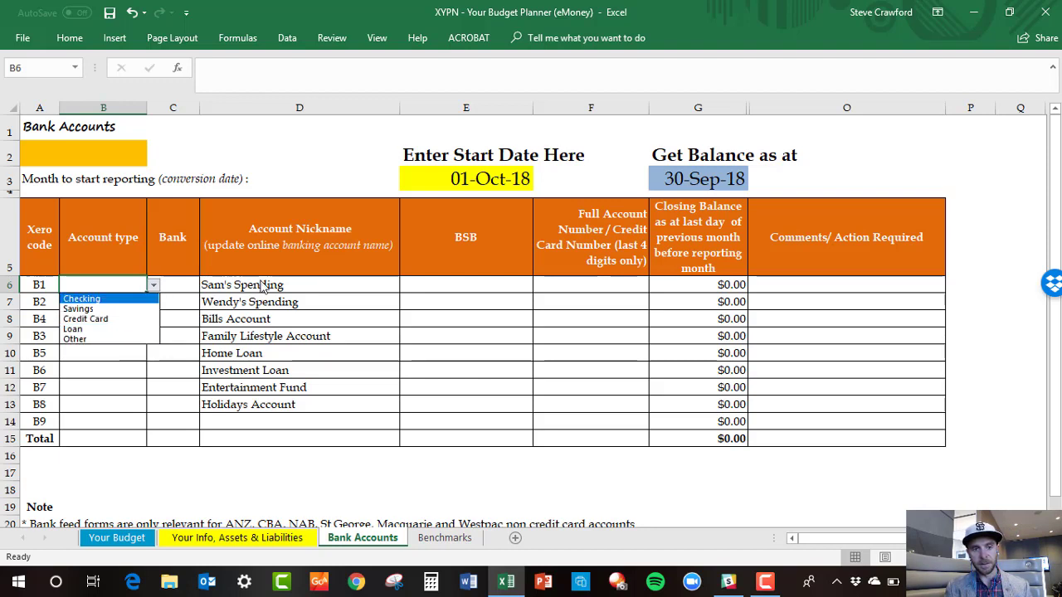
{"action": "key", "text": "Escape"}
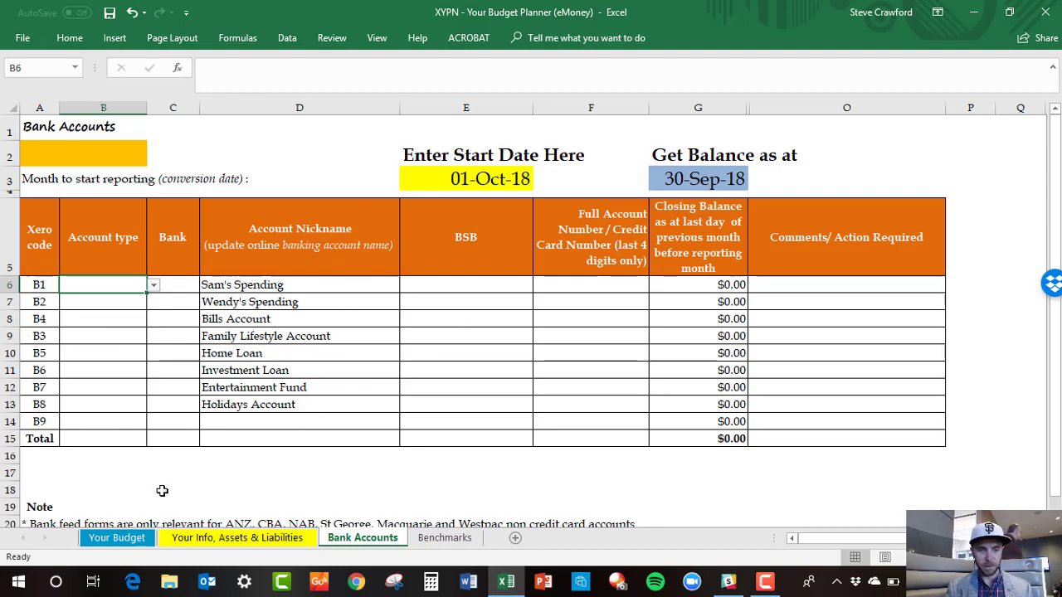
On the Your Budget sheet, change the payment method for All Education Costs to Credit
{"action": "left_click", "coordinate": [135, 537]}
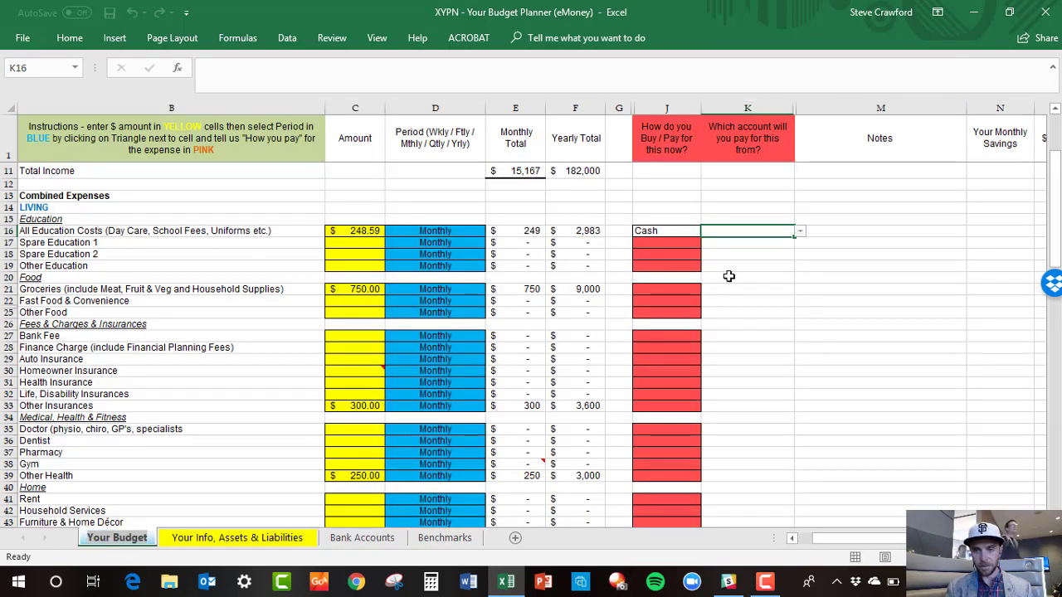
{"action": "left_click", "coordinate": [800, 233]}
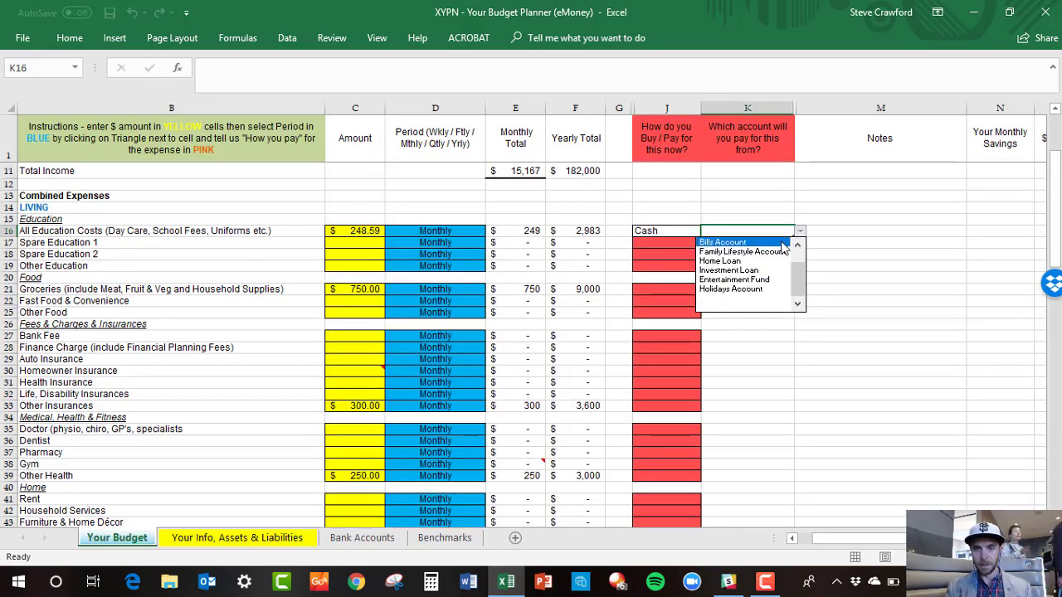
{"action": "left_click", "coordinate": [675, 229]}
{"action": "left_click", "coordinate": [674, 230]}
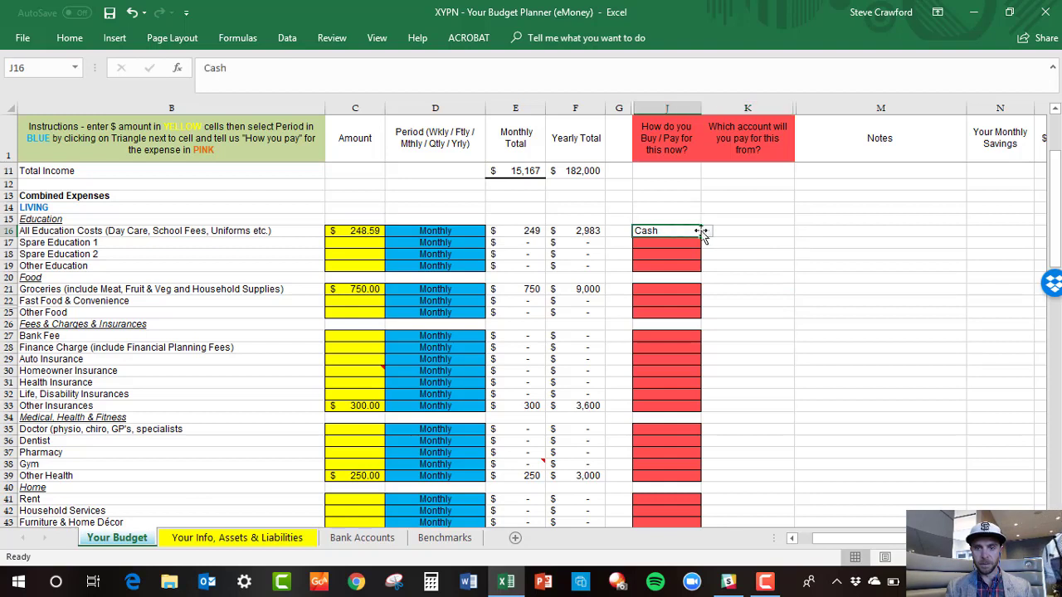
{"action": "left_click", "coordinate": [706, 233]}
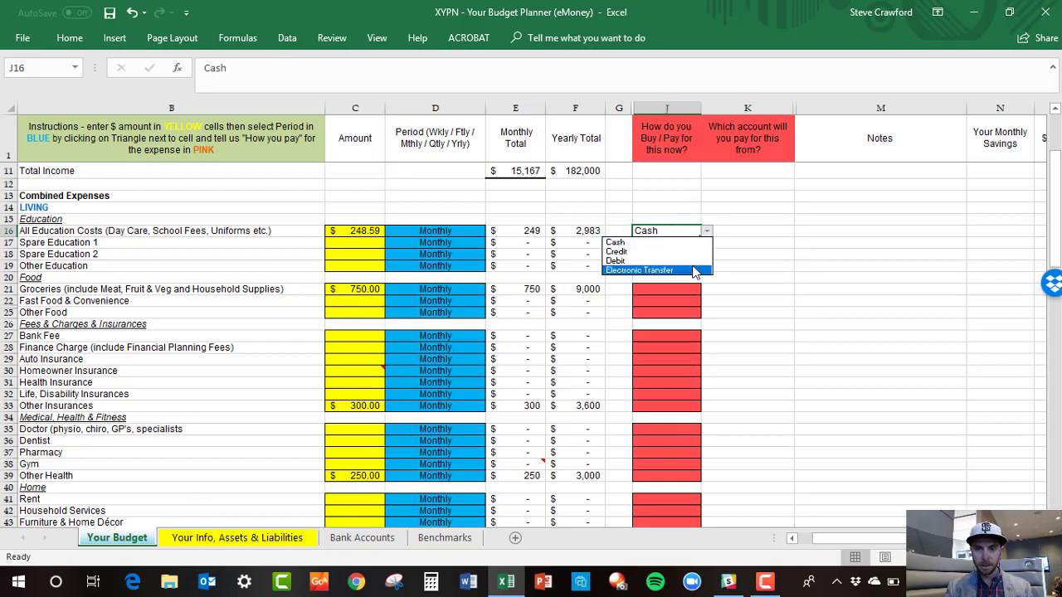
{"action": "left_click", "coordinate": [687, 252]}
Look through the account choices for paying All Education Costs, leaving the account blank
{"action": "left_click", "coordinate": [739, 232]}
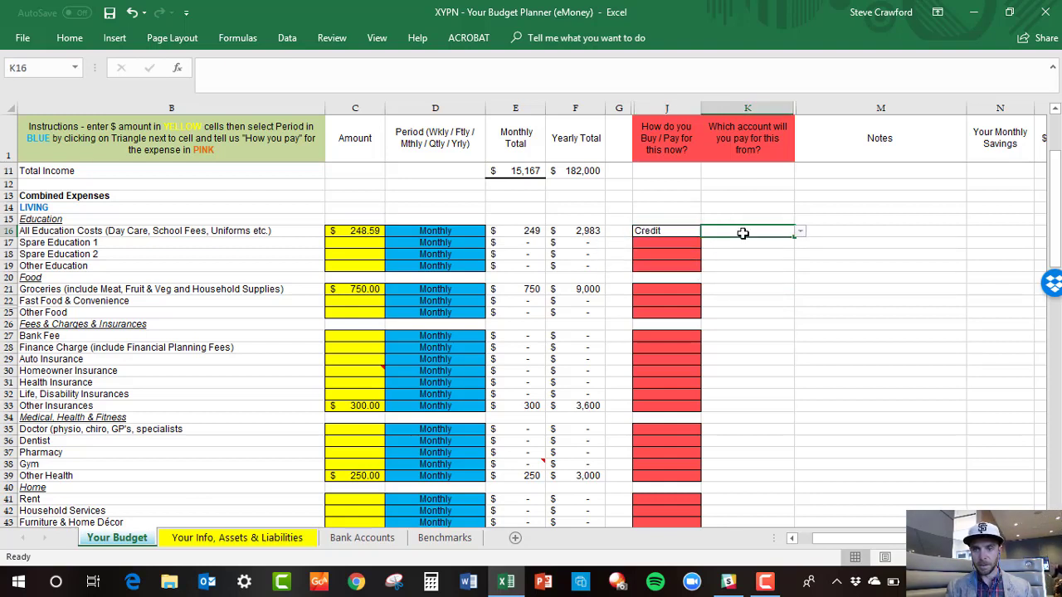
{"action": "left_click", "coordinate": [800, 232]}
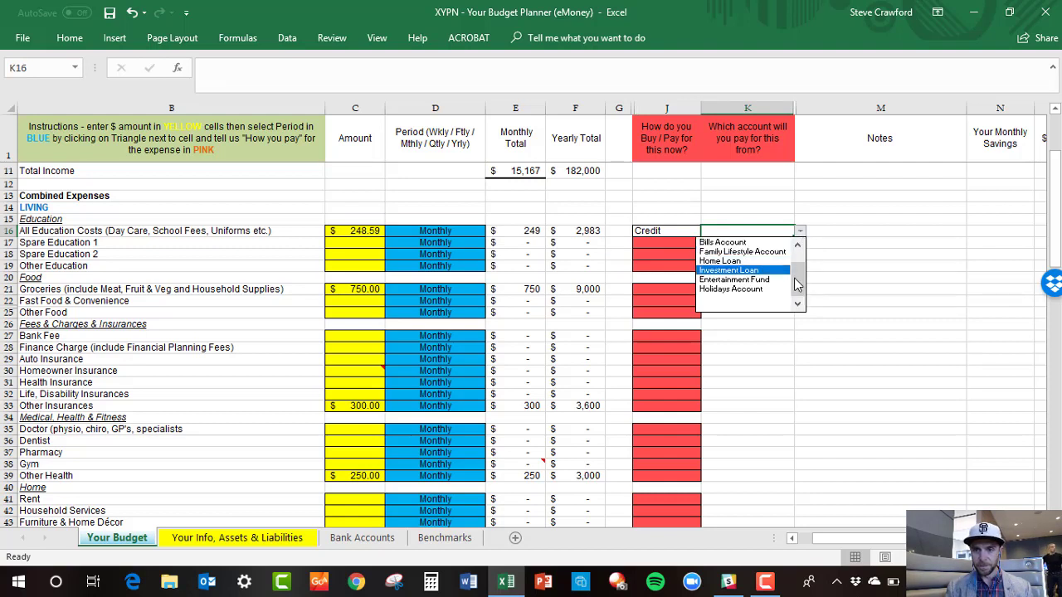
{"action": "left_click", "coordinate": [797, 248]}
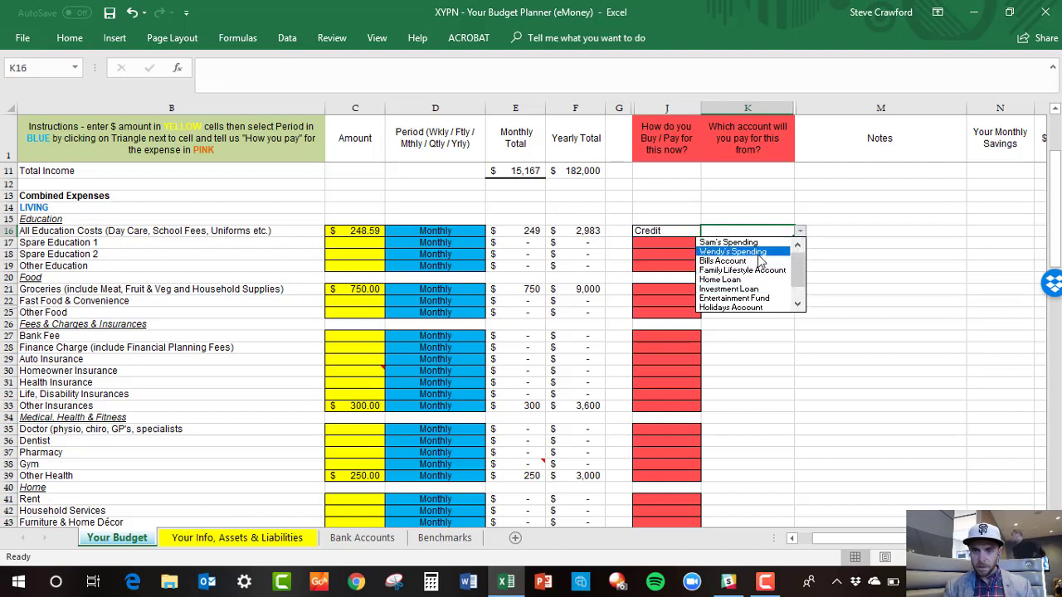
{"action": "scroll", "coordinate": [793, 291], "scroll_direction": "down", "scroll_amount": 1}
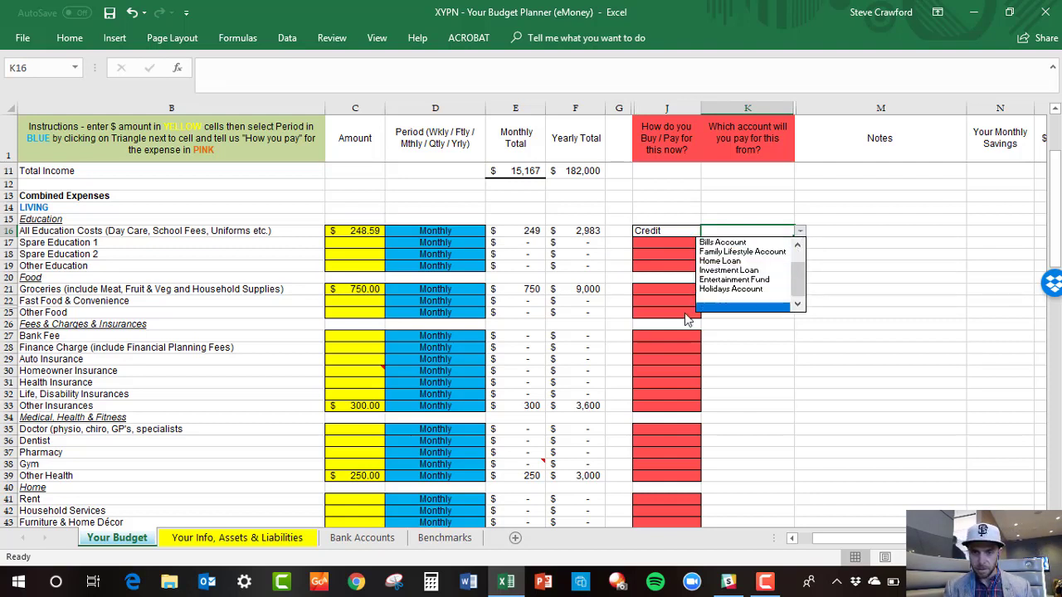
{"action": "left_click", "coordinate": [342, 539]}
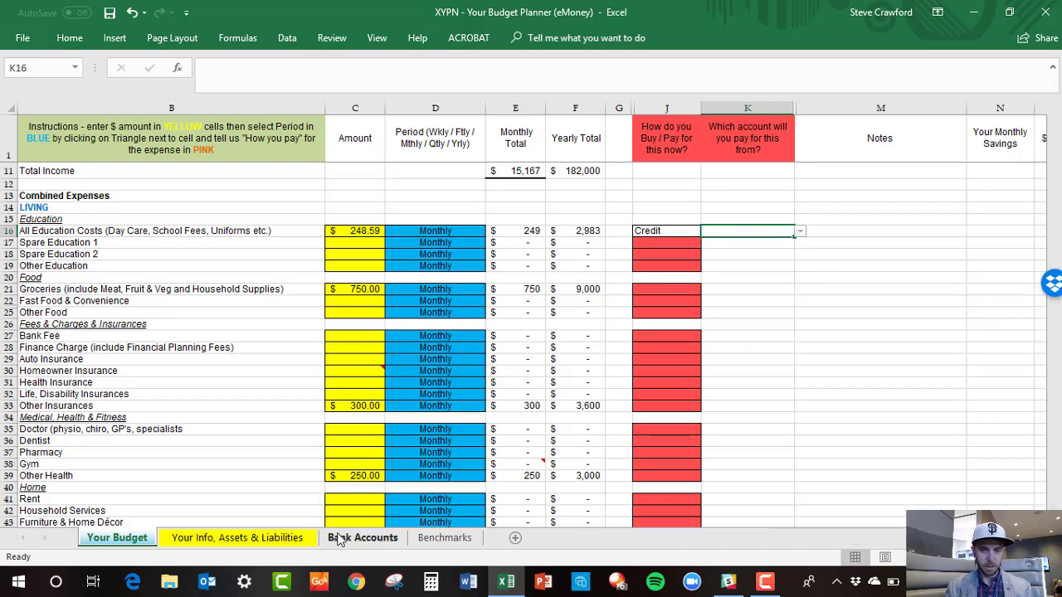
On the Bank Accounts sheet, nickname account B9 Credit Card and set its account type to Credit Card
{"action": "left_click", "coordinate": [359, 537]}
{"action": "left_click", "coordinate": [216, 424]}
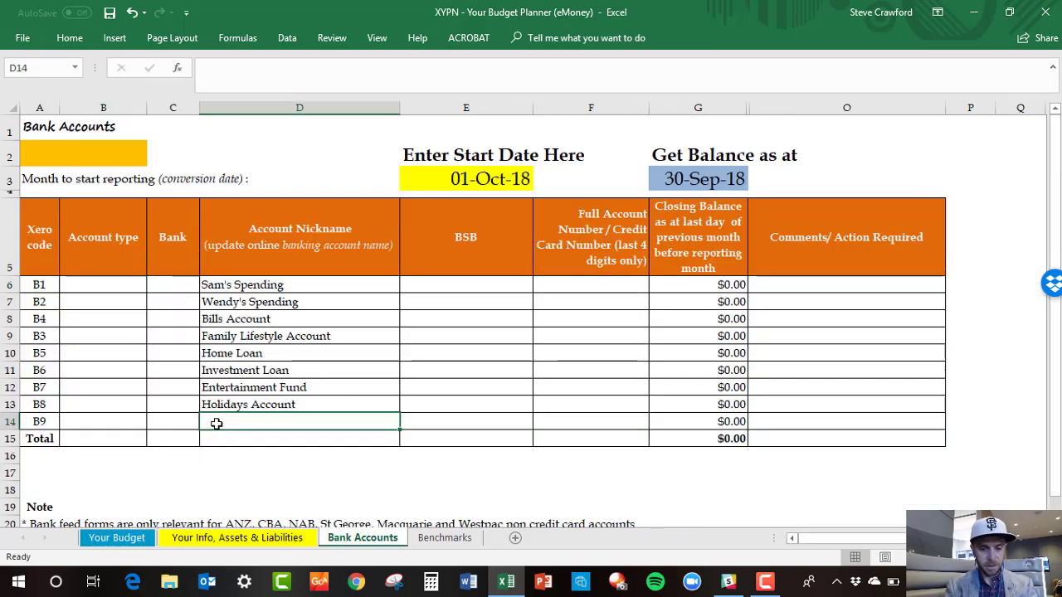
{"action": "type", "text": "Credit Card"}
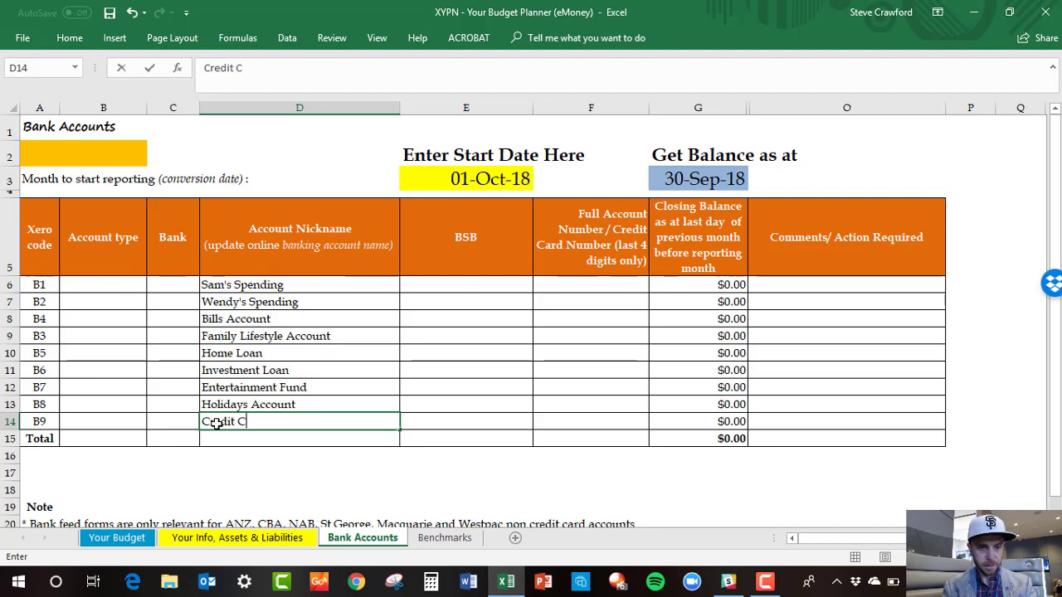
{"action": "key", "text": "Tab"}
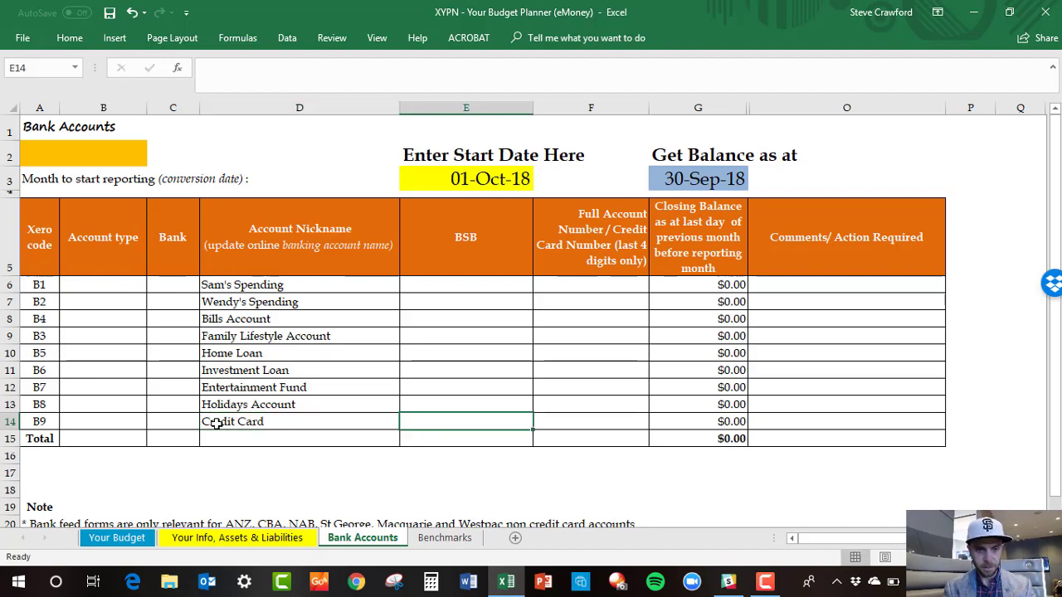
{"action": "left_click", "coordinate": [119, 422]}
{"action": "left_click", "coordinate": [154, 423]}
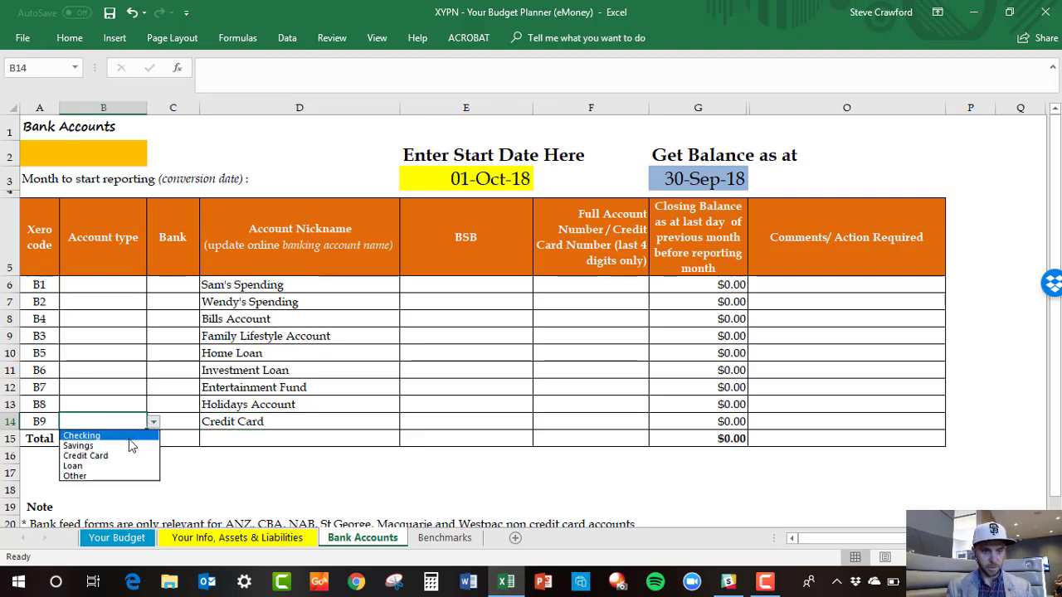
{"action": "left_click", "coordinate": [127, 456]}
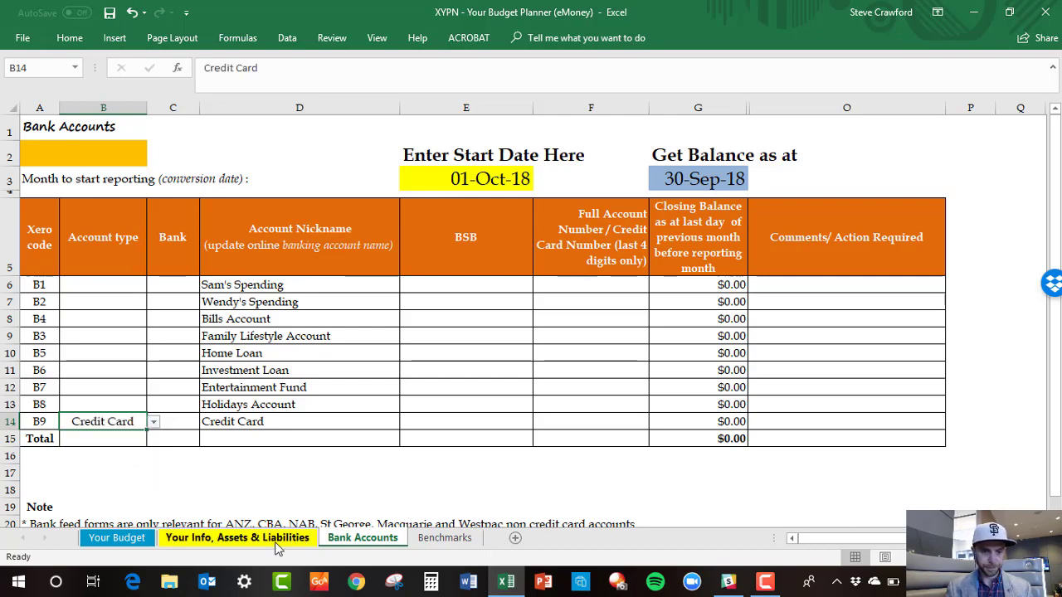
On the Your Budget sheet, set the account that pays All Education Costs to Credit Card
{"action": "left_click", "coordinate": [129, 539]}
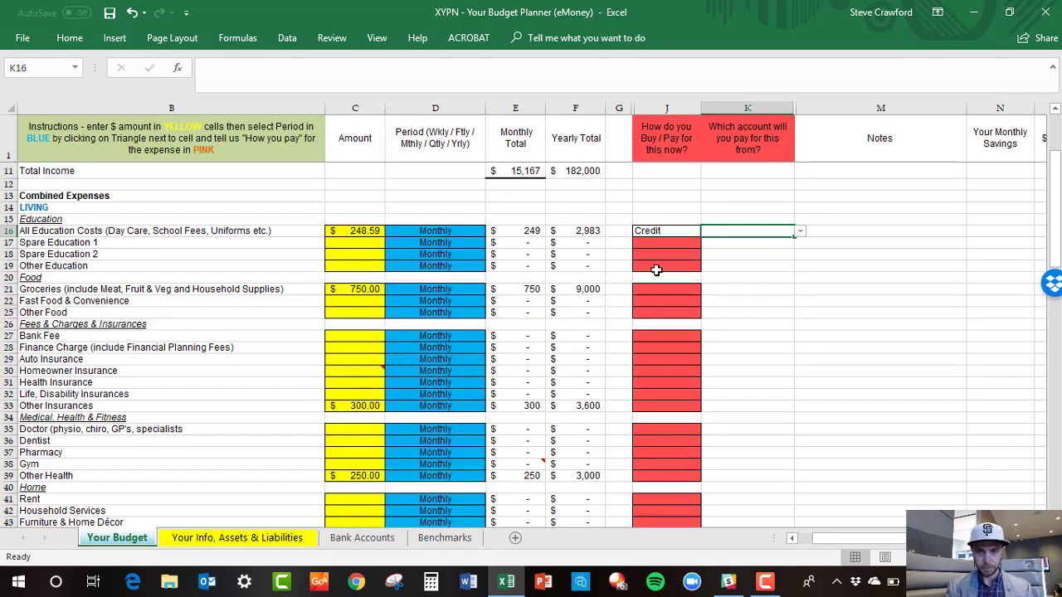
{"action": "left_click", "coordinate": [800, 230]}
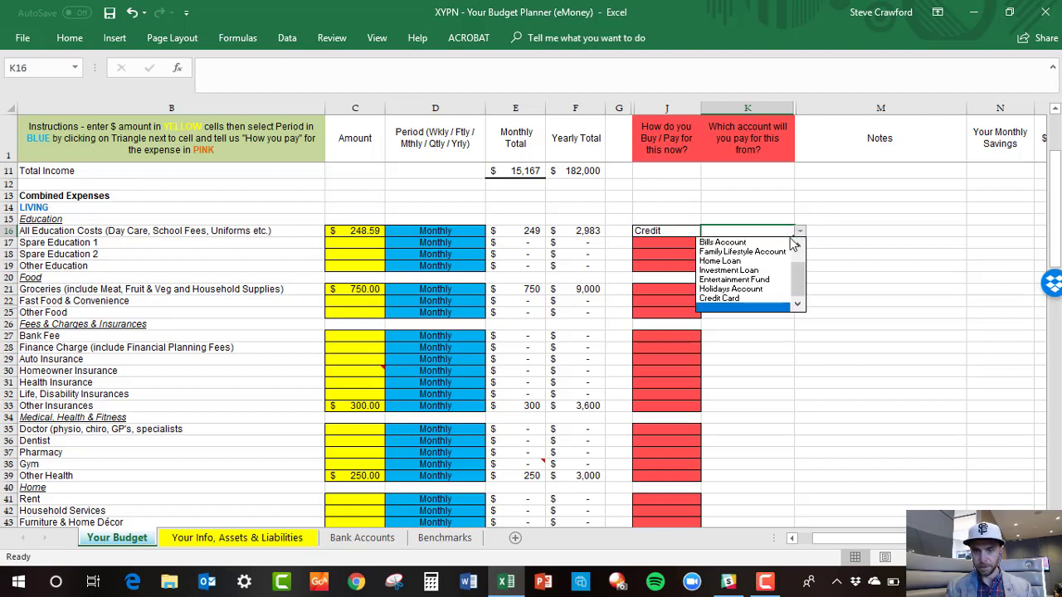
{"action": "left_click", "coordinate": [763, 300]}
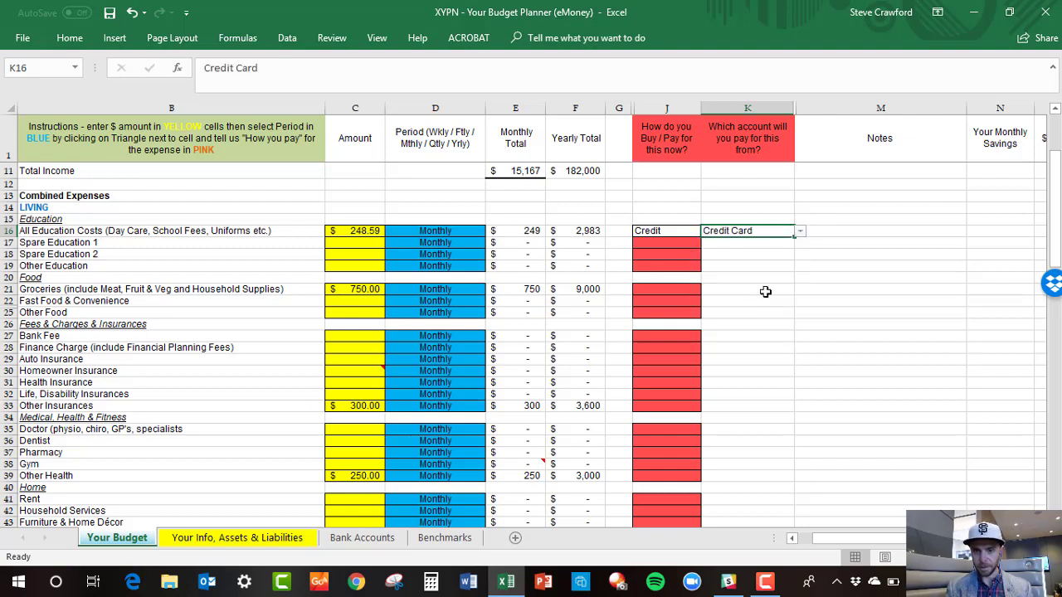
Review the living expense rows down to Loans & Mortgage and inspect the formula behind the Home Loan Interest Charges amount
{"action": "left_click", "coordinate": [839, 235]}
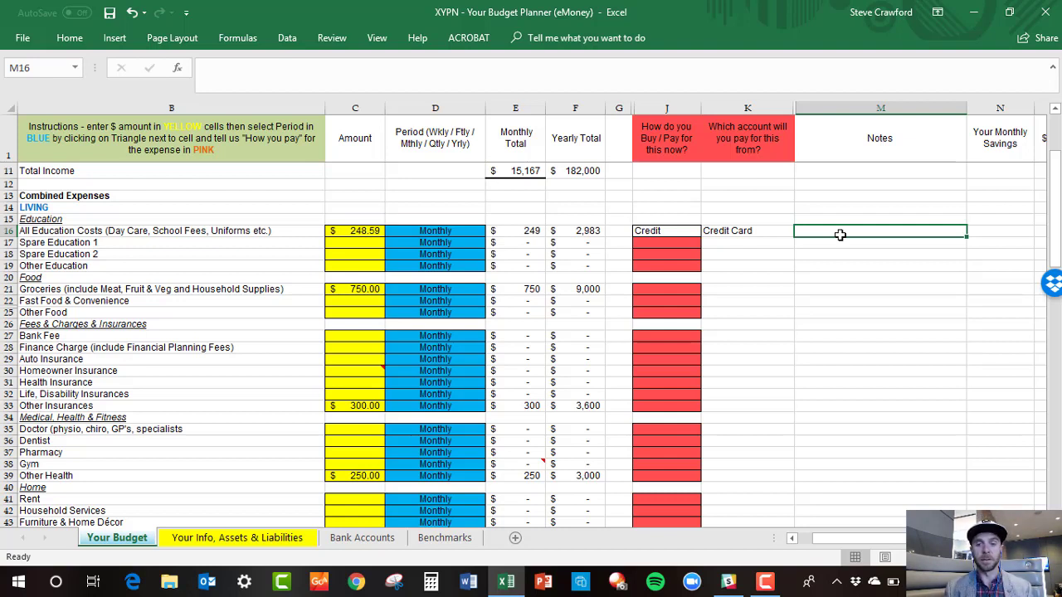
{"action": "key", "text": "Left"}
{"action": "key", "text": "Left"}
{"action": "key", "text": "Left"}
{"action": "key", "text": "Down"}
{"action": "key", "text": "Down"}
{"action": "key", "text": "Down"}
{"action": "key", "text": "Down"}
{"action": "key", "text": "Down"}
{"action": "key", "text": "Down"}
{"action": "key", "text": "Down"}
{"action": "key", "text": "Down"}
{"action": "key", "text": "Down"}
{"action": "key", "text": "Down"}
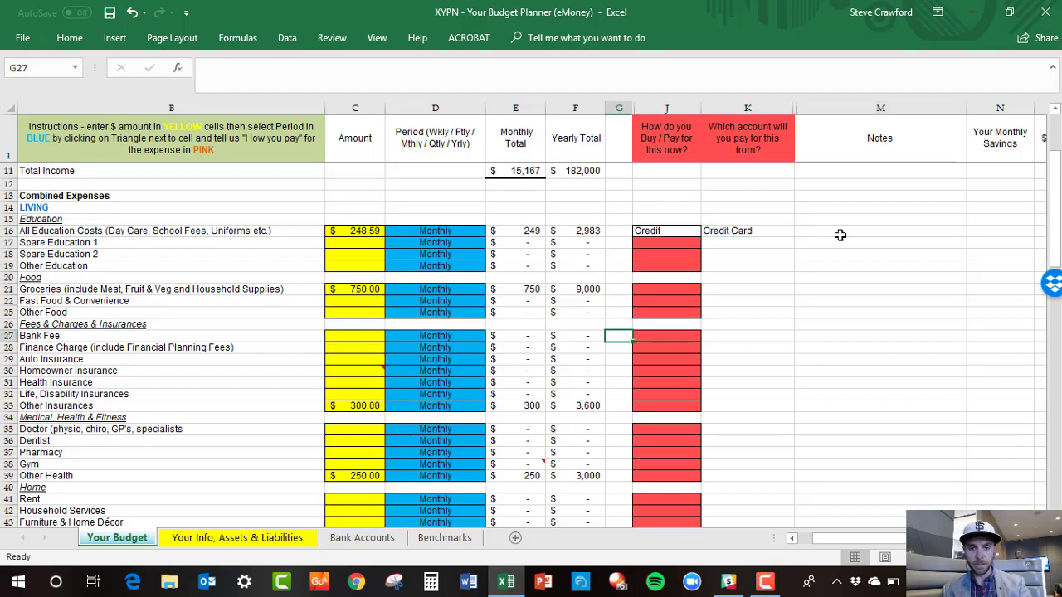
{"action": "scroll", "coordinate": [848, 269], "scroll_direction": "down", "scroll_amount": 2}
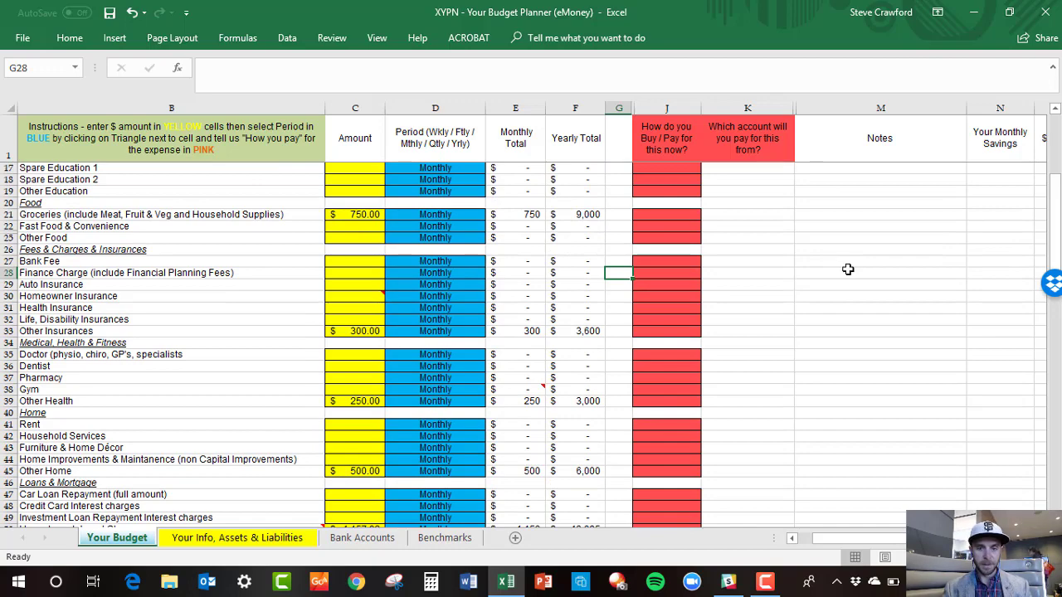
{"action": "scroll", "coordinate": [848, 269], "scroll_direction": "down", "scroll_amount": 1}
{"action": "scroll", "coordinate": [775, 322], "scroll_direction": "down", "scroll_amount": 1}
{"action": "scroll", "coordinate": [776, 322], "scroll_direction": "down", "scroll_amount": 3}
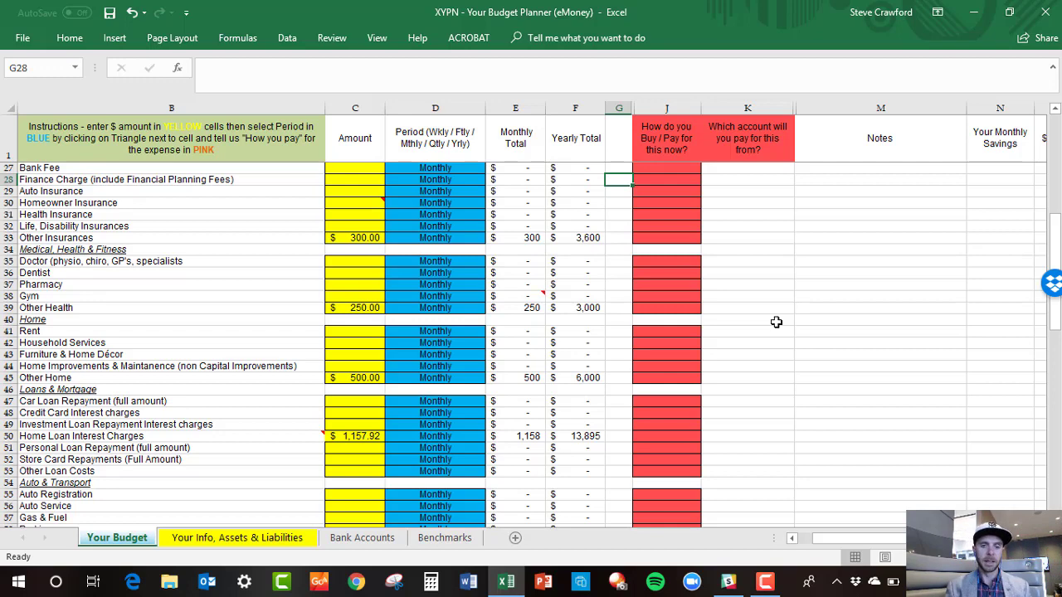
{"action": "scroll", "coordinate": [775, 322], "scroll_direction": "down", "scroll_amount": 1}
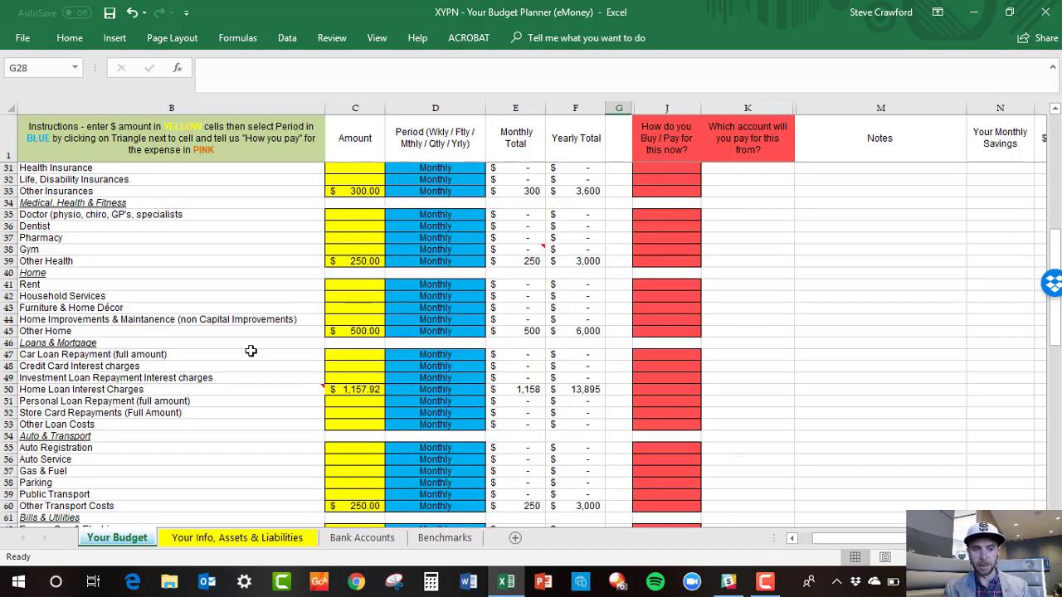
{"action": "left_click", "coordinate": [365, 389]}
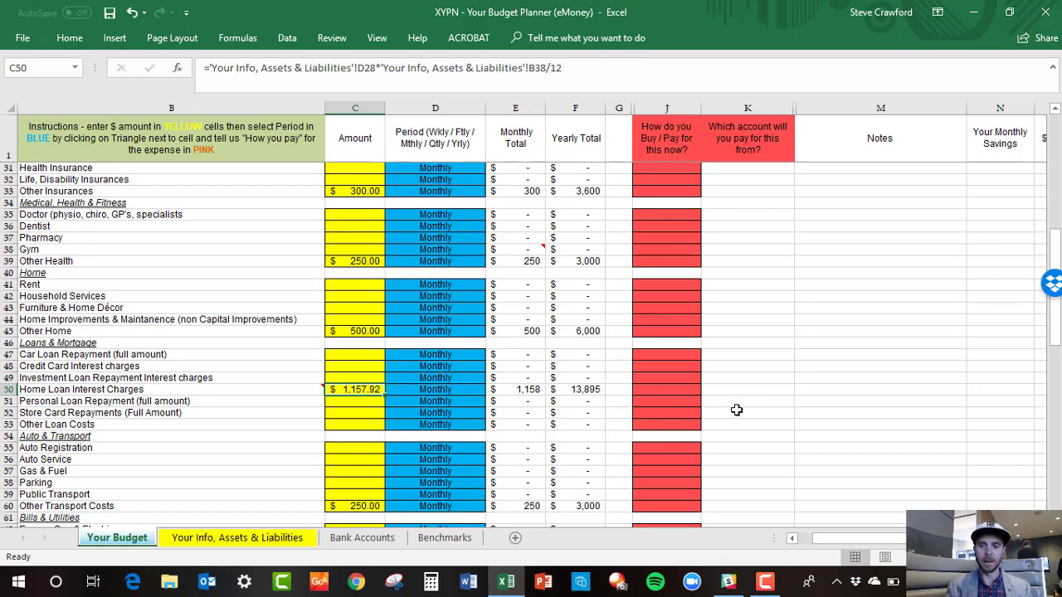
Review the remaining expense categories, the savings totals and the peer group comparison chart at the end of the Your Budget sheet
{"action": "scroll", "coordinate": [736, 410], "scroll_direction": "down", "scroll_amount": 4}
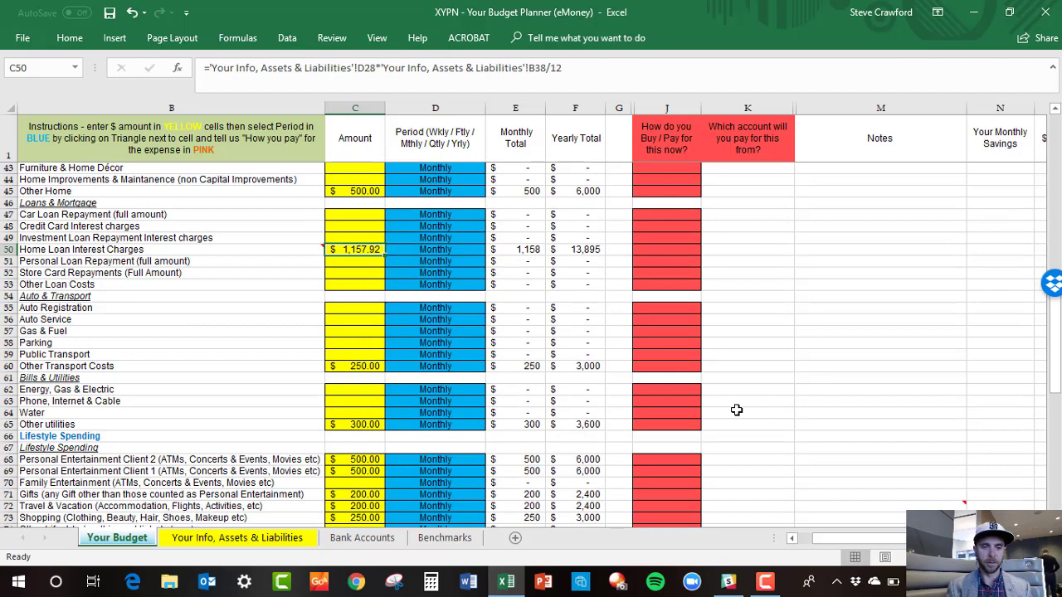
{"action": "scroll", "coordinate": [736, 410], "scroll_direction": "down", "scroll_amount": 2}
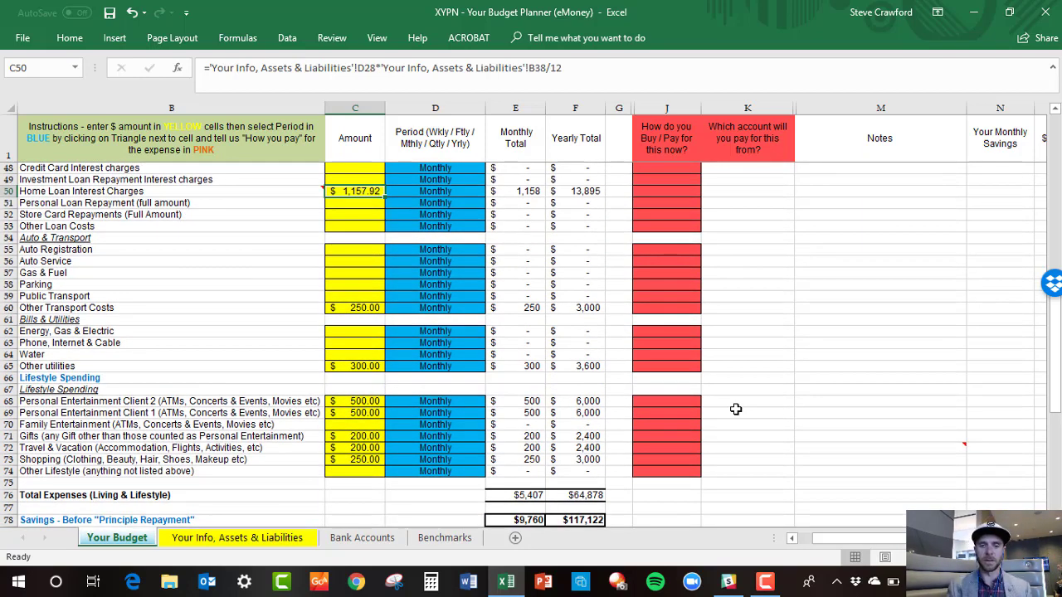
{"action": "scroll", "coordinate": [734, 406], "scroll_direction": "down", "scroll_amount": 1}
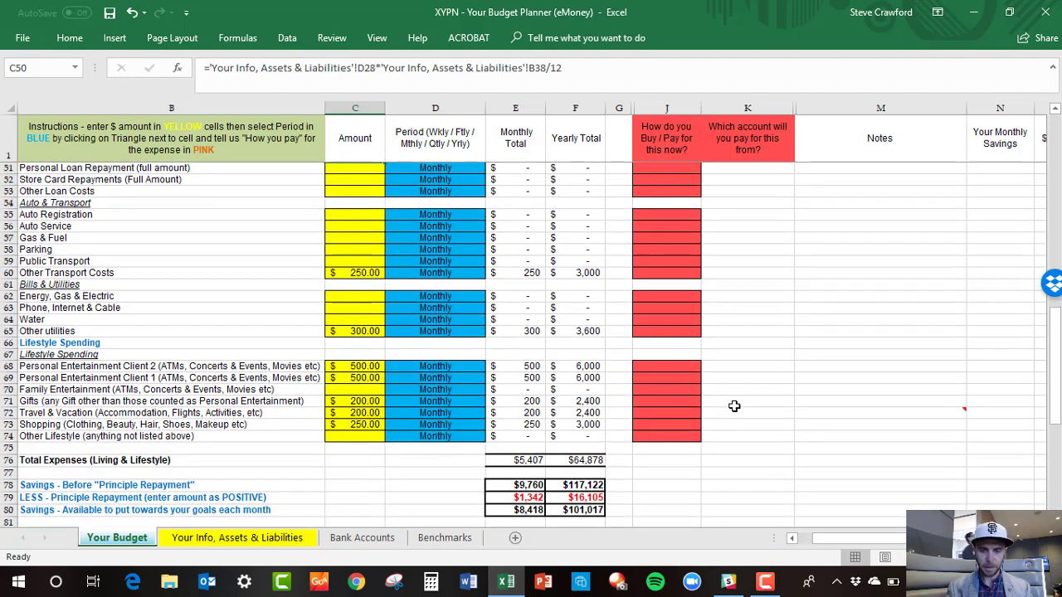
{"action": "scroll", "coordinate": [734, 406], "scroll_direction": "down", "scroll_amount": 1}
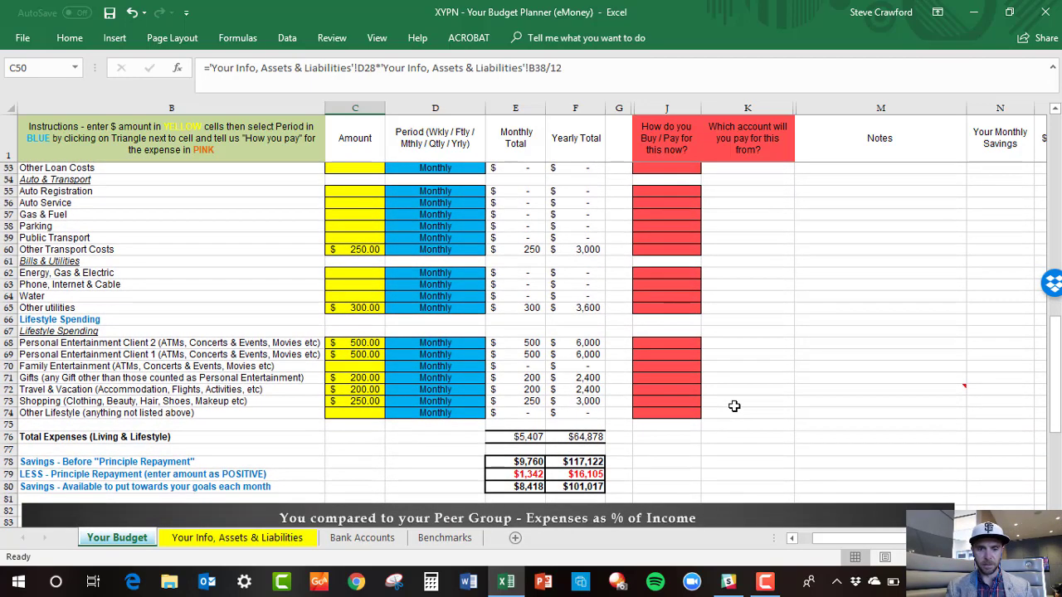
{"action": "scroll", "coordinate": [734, 405], "scroll_direction": "down", "scroll_amount": 4}
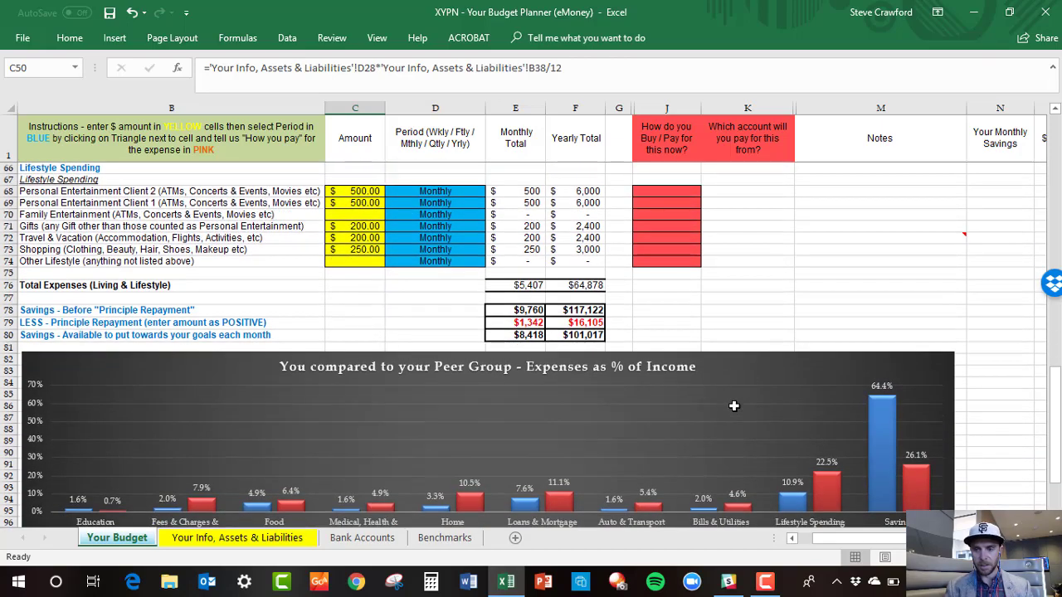
{"action": "scroll", "coordinate": [734, 406], "scroll_direction": "down", "scroll_amount": 3}
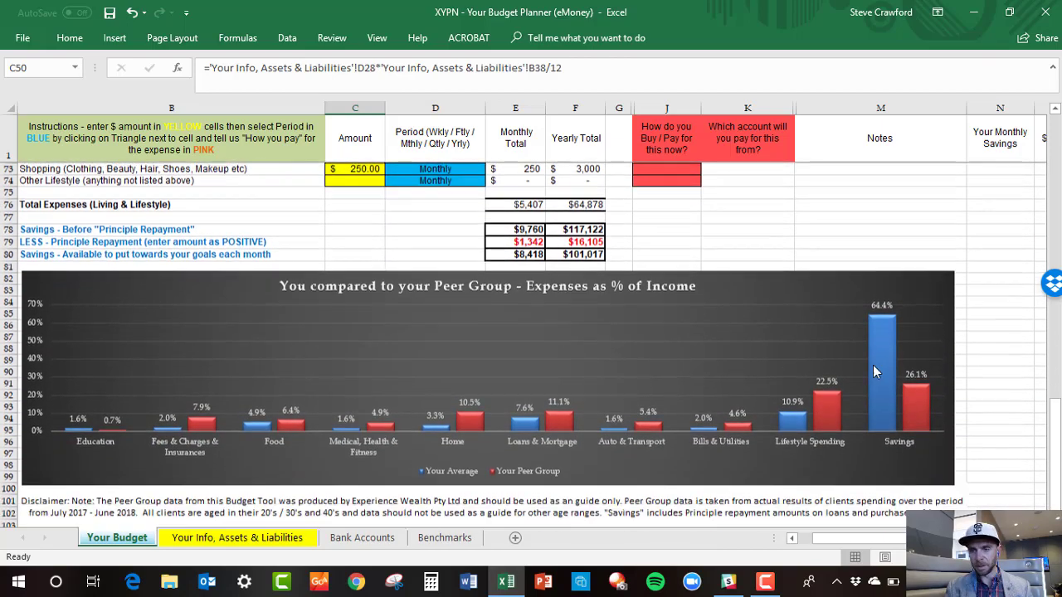
{"action": "scroll", "coordinate": [873, 363], "scroll_direction": "down", "scroll_amount": 3}
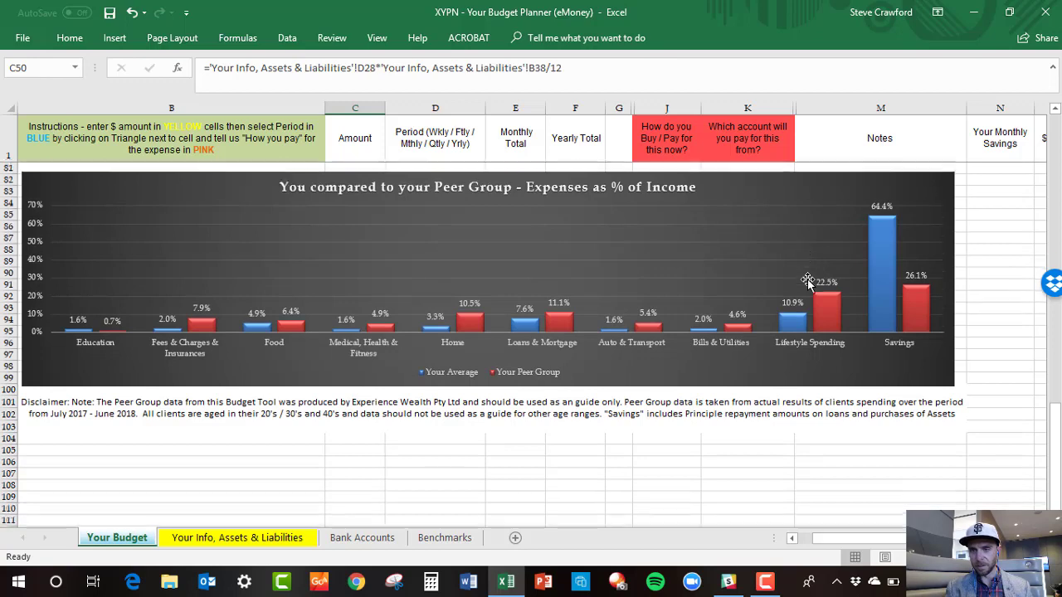
{"action": "scroll", "coordinate": [808, 282], "scroll_direction": "down", "scroll_amount": 3}
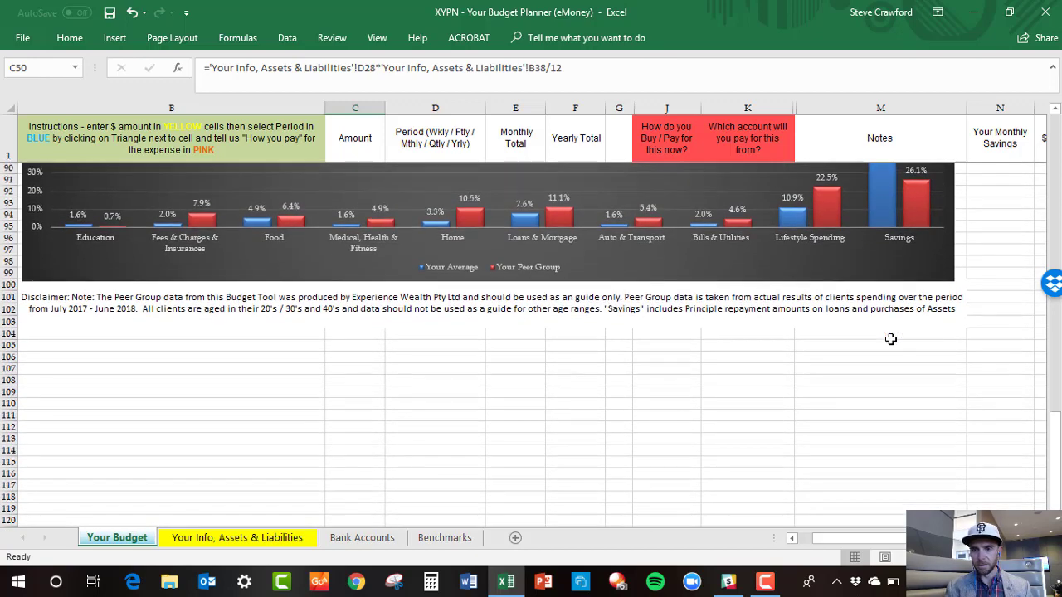
{"action": "scroll", "coordinate": [1050, 445], "scroll_direction": "up", "scroll_amount": 3}
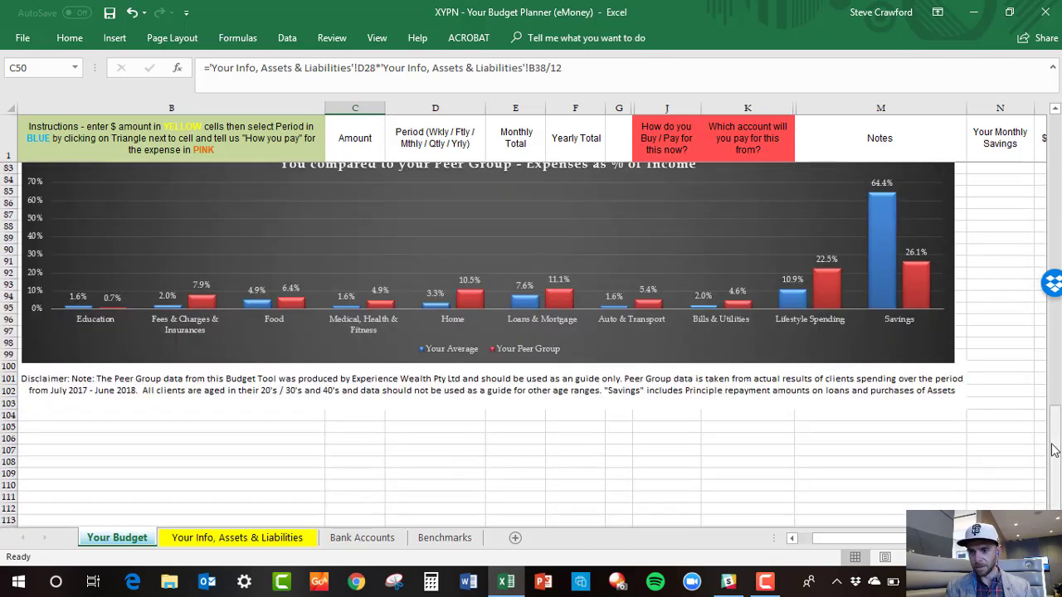
Change the period of the second client's take-home pay in the income section to Monthly
{"action": "left_click_drag", "start_coordinate": [1052, 448], "coordinate": [1056, 156]}
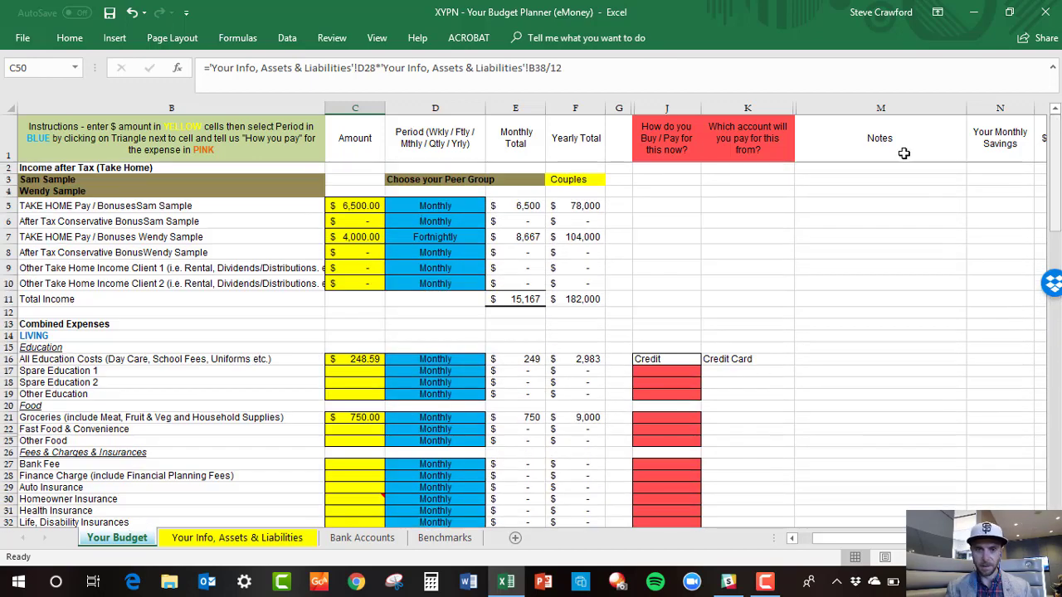
{"action": "left_click", "coordinate": [423, 238]}
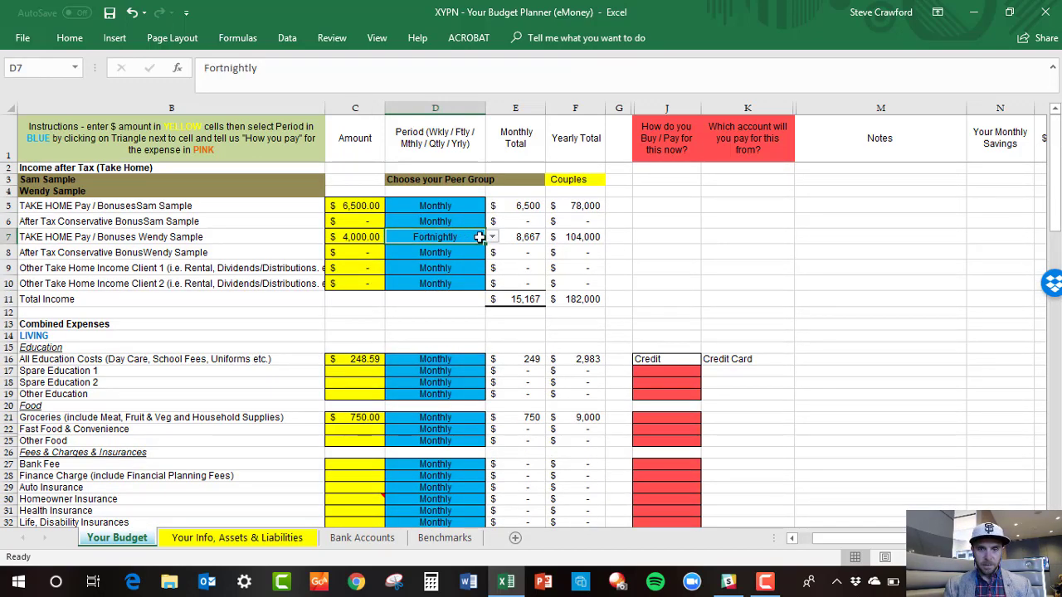
{"action": "left_click", "coordinate": [493, 238]}
{"action": "left_click", "coordinate": [462, 266]}
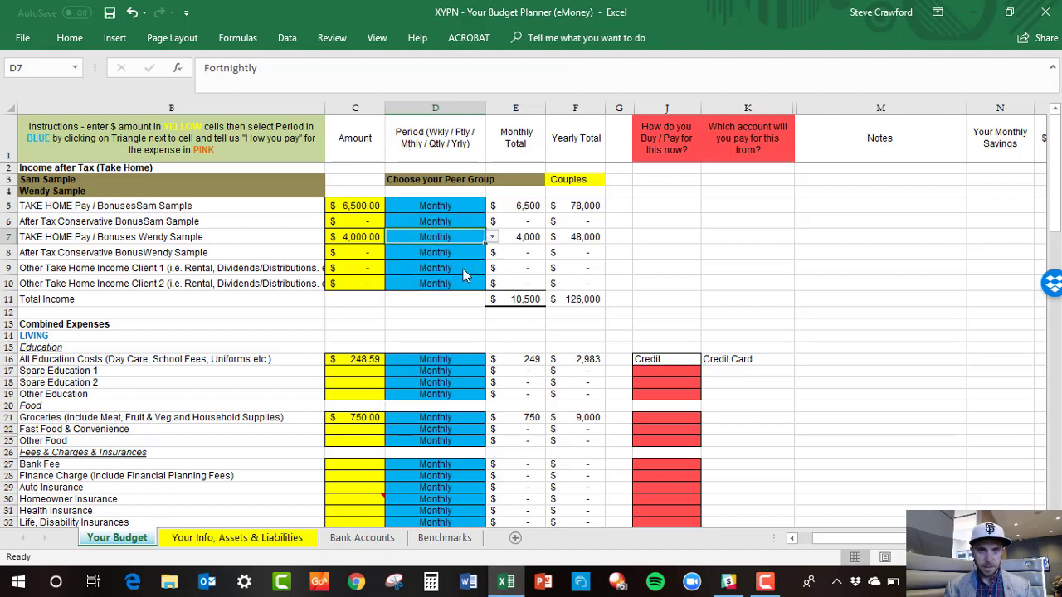
Set the first client's take-home pay amount to 5000 and check the peer group comparison chart
{"action": "left_click", "coordinate": [339, 207]}
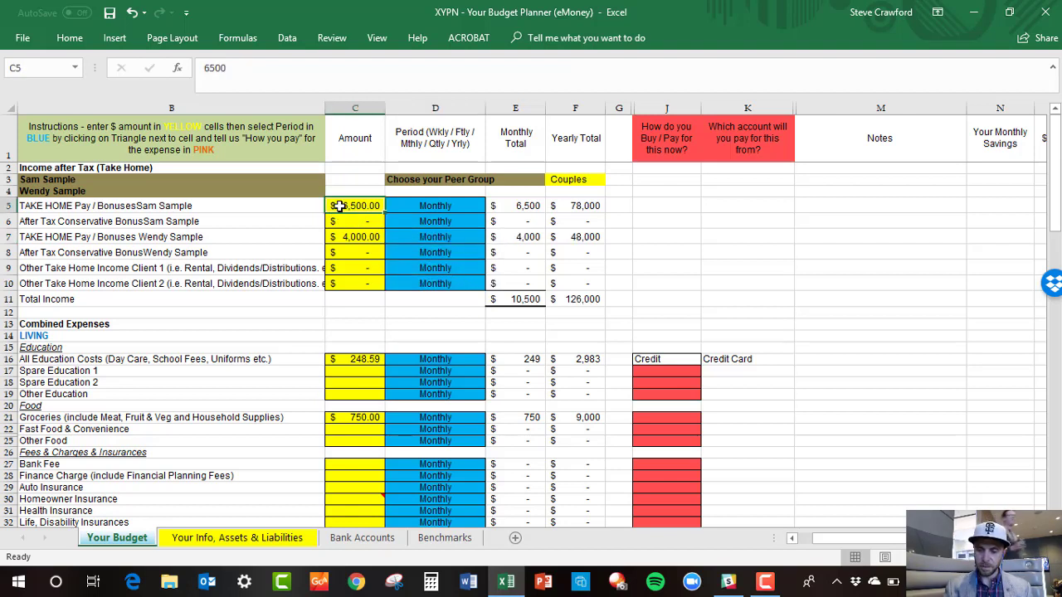
{"action": "type", "text": "5000"}
{"action": "key", "text": "Return"}
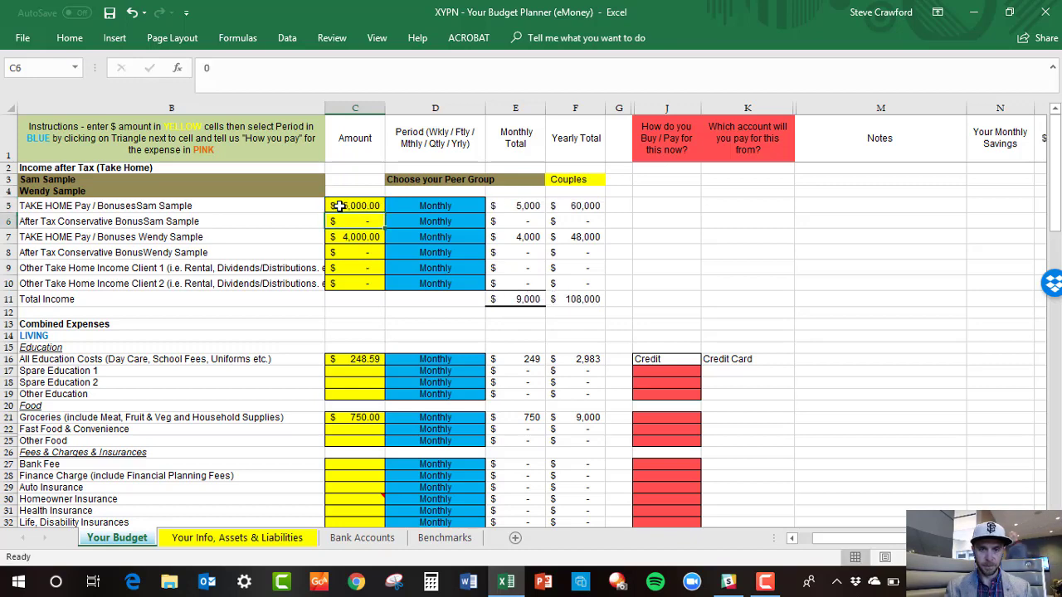
{"action": "left_click_drag", "start_coordinate": [1058, 176], "coordinate": [1053, 479]}
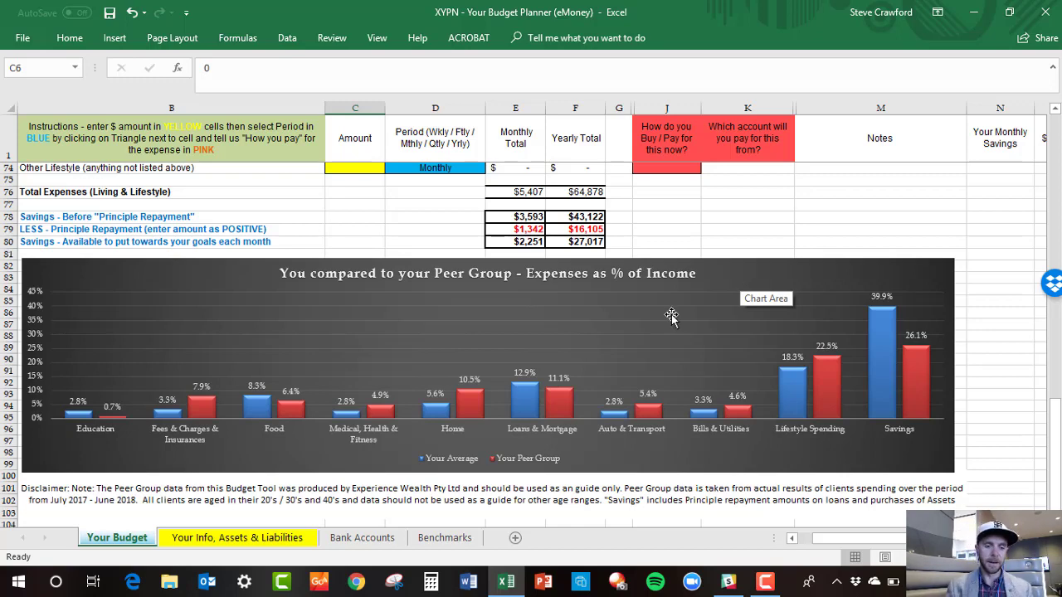
Examine the liabilities, asset values and personal detail fields on the Your Info, Assets & Liabilities sheet
{"action": "left_click", "coordinate": [291, 544]}
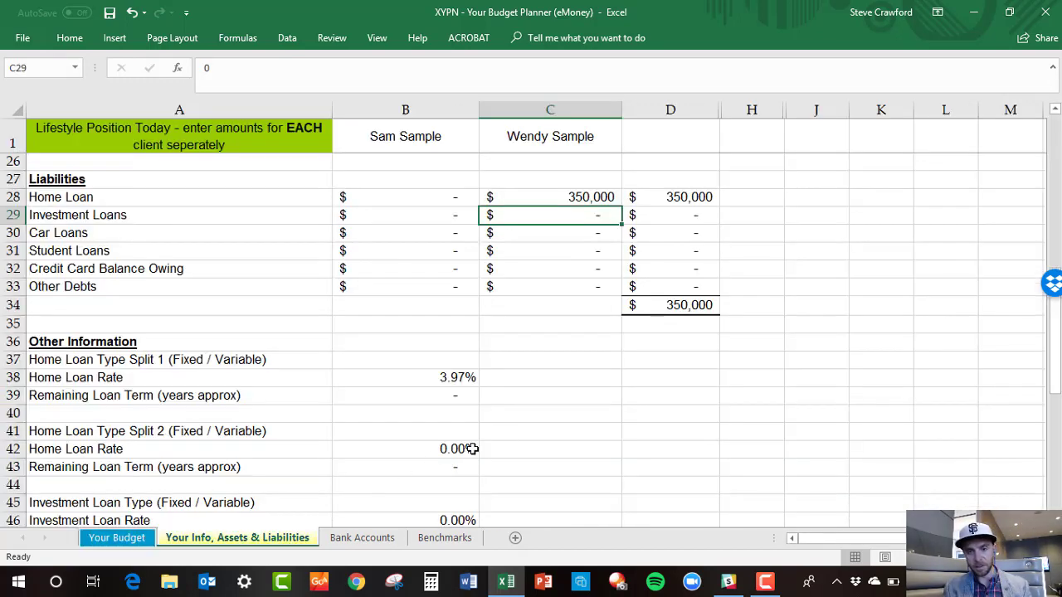
{"action": "scroll", "coordinate": [559, 321], "scroll_direction": "up", "scroll_amount": 2}
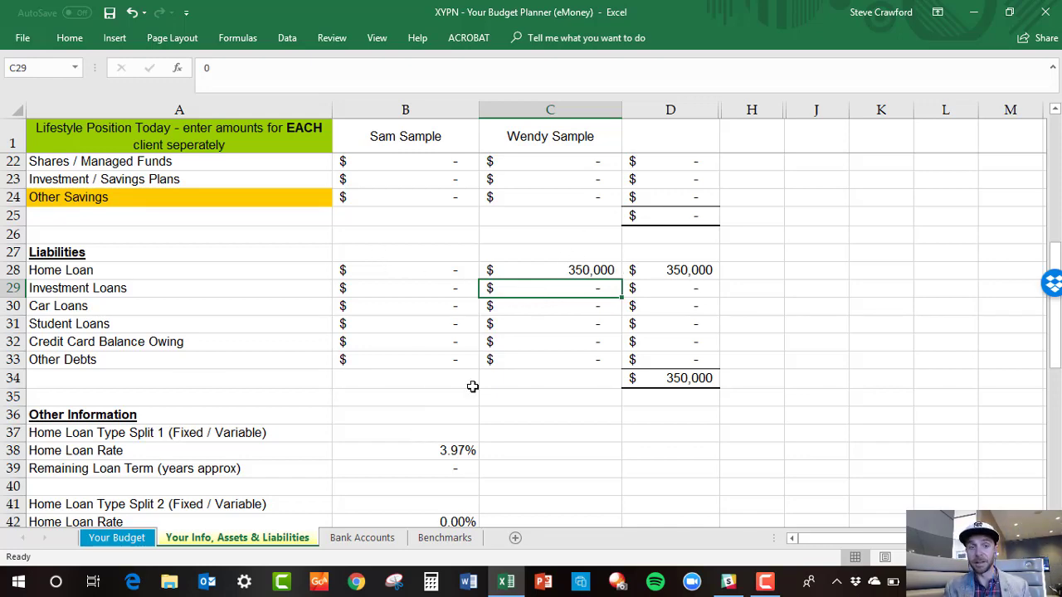
{"action": "scroll", "coordinate": [472, 387], "scroll_direction": "up", "scroll_amount": 3}
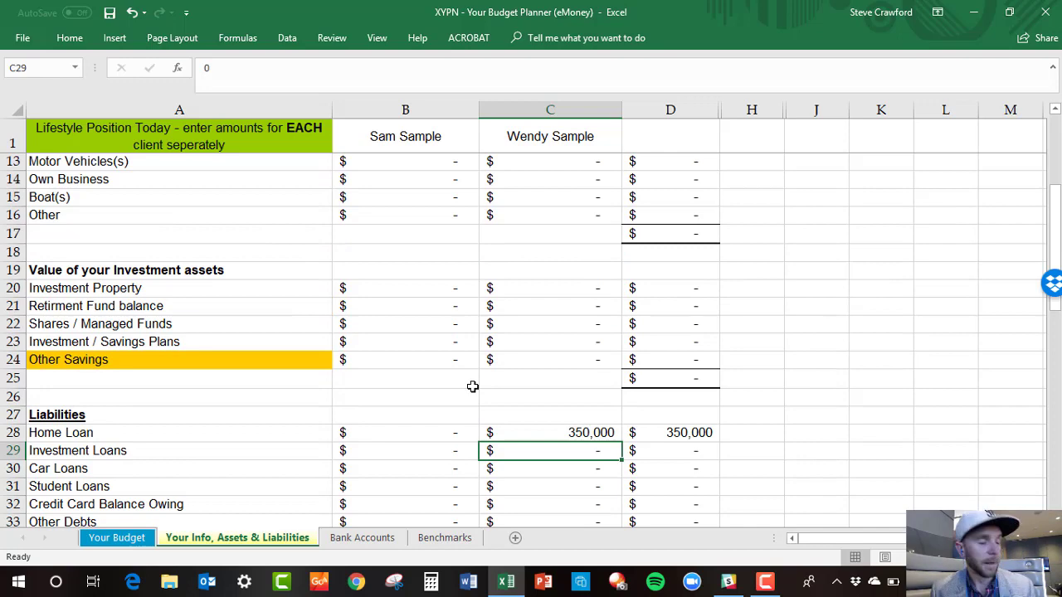
{"action": "scroll", "coordinate": [472, 387], "scroll_direction": "up", "scroll_amount": 4}
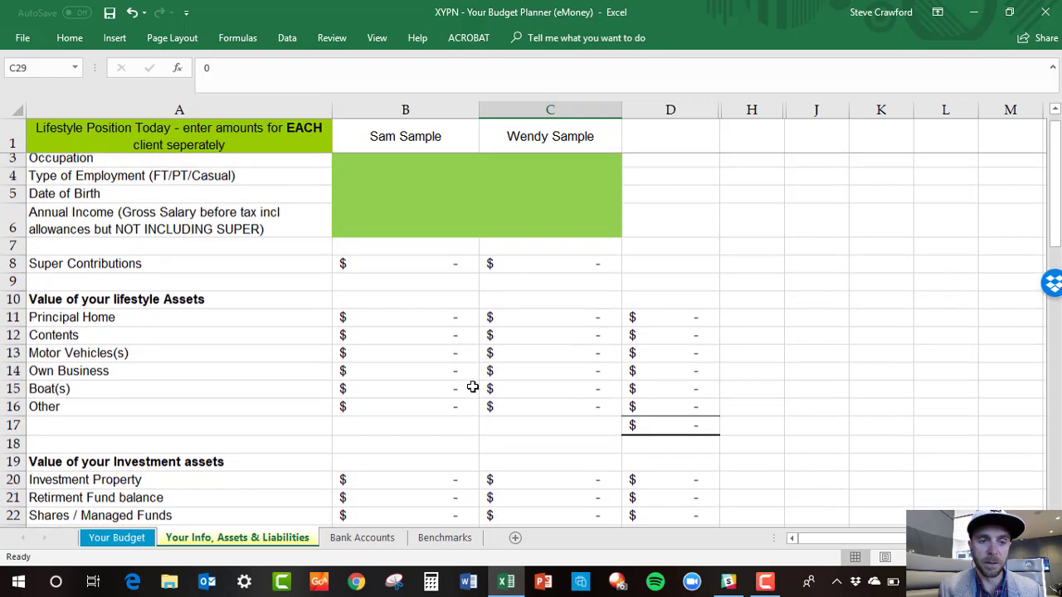
{"action": "scroll", "coordinate": [472, 387], "scroll_direction": "up", "scroll_amount": 1}
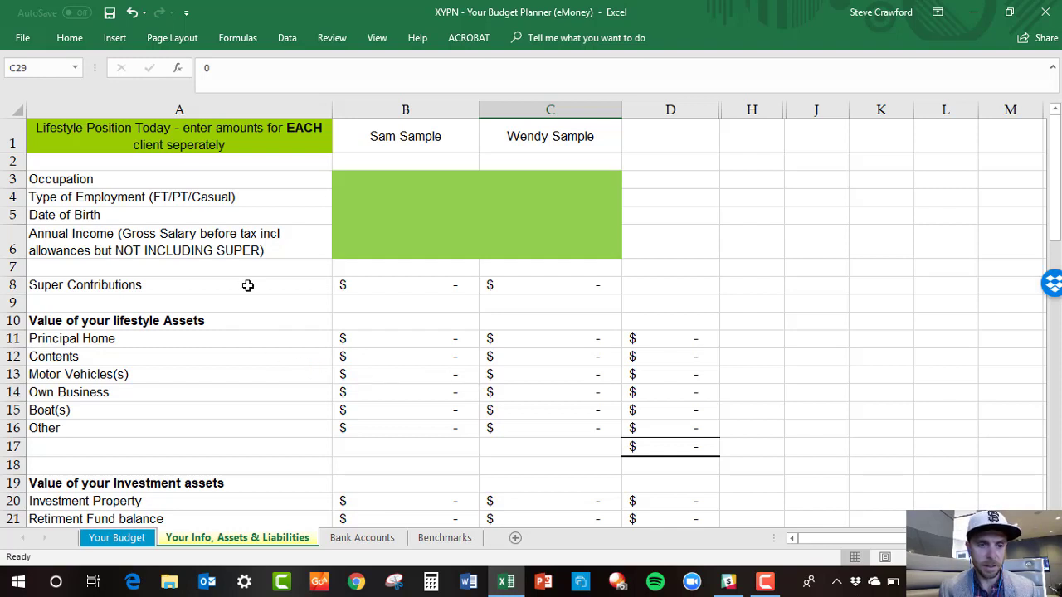
{"action": "left_click", "coordinate": [215, 256]}
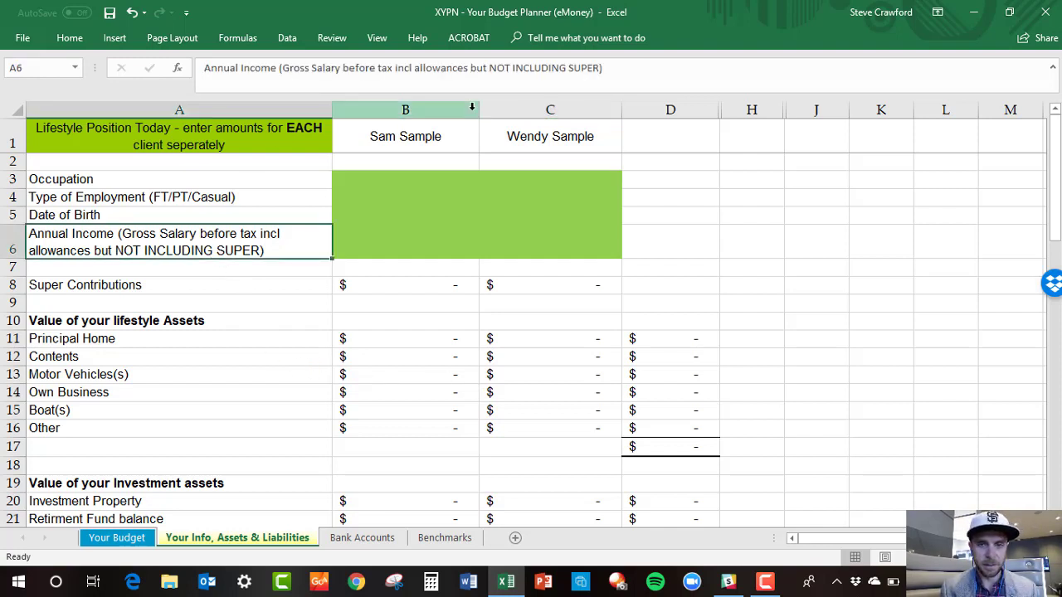
Shorten the annual income label in A6 to "Annual Income (Gross Salary before tax incl allowances)"
{"action": "double_click", "coordinate": [589, 66]}
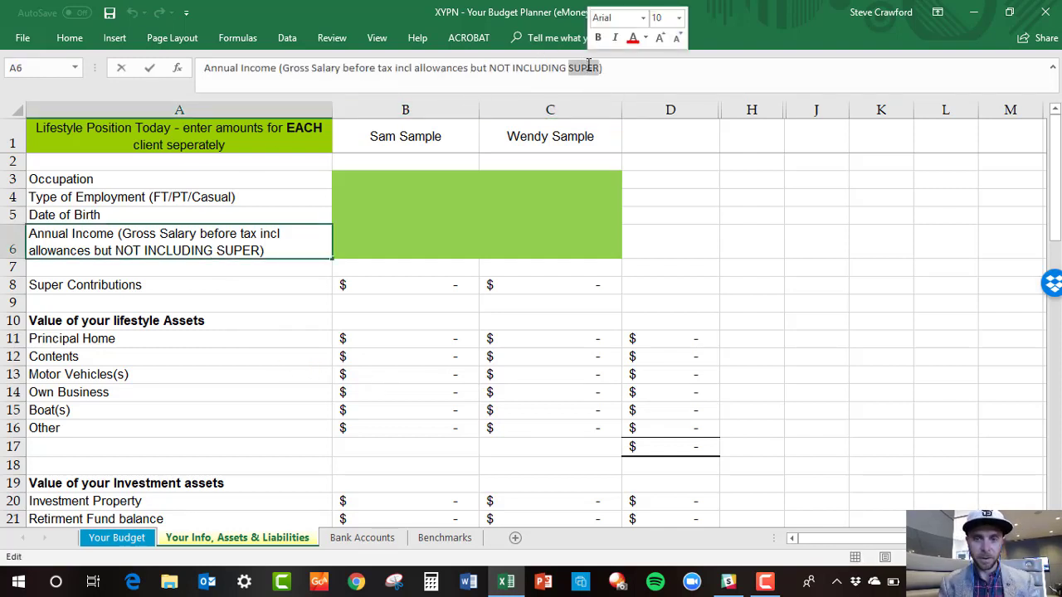
{"action": "type", "text": "Retirm"}
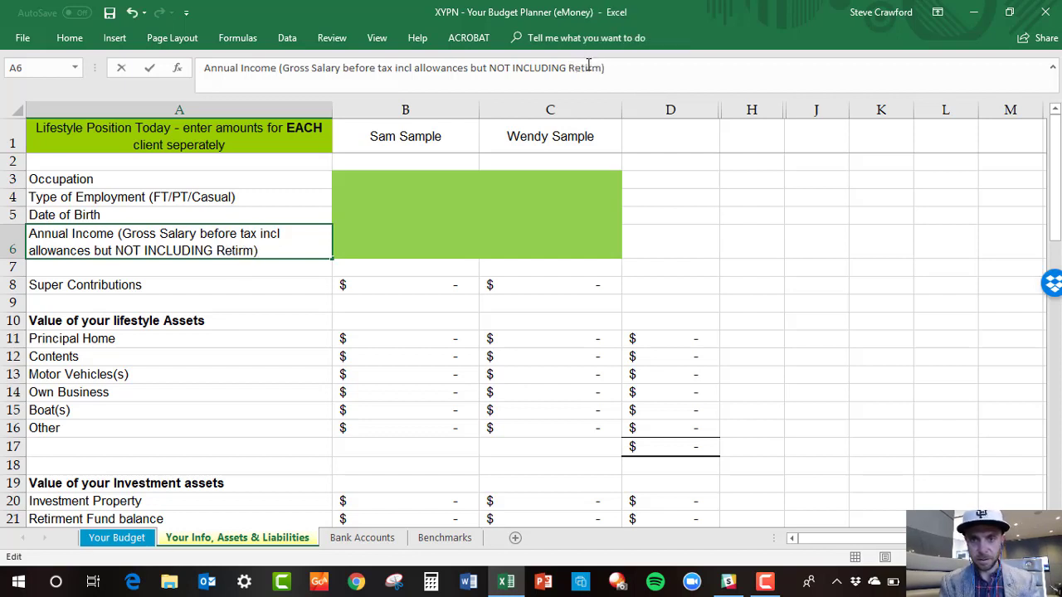
{"action": "key", "text": "BackSpace"}
{"action": "key", "text": "BackSpace"}
{"action": "key", "text": "BackSpace"}
{"action": "key", "text": "BackSpace"}
{"action": "key", "text": "BackSpace"}
{"action": "key", "text": "BackSpace"}
{"action": "key", "text": "BackSpace"}
{"action": "key", "text": "BackSpace"}
{"action": "key", "text": "BackSpace"}
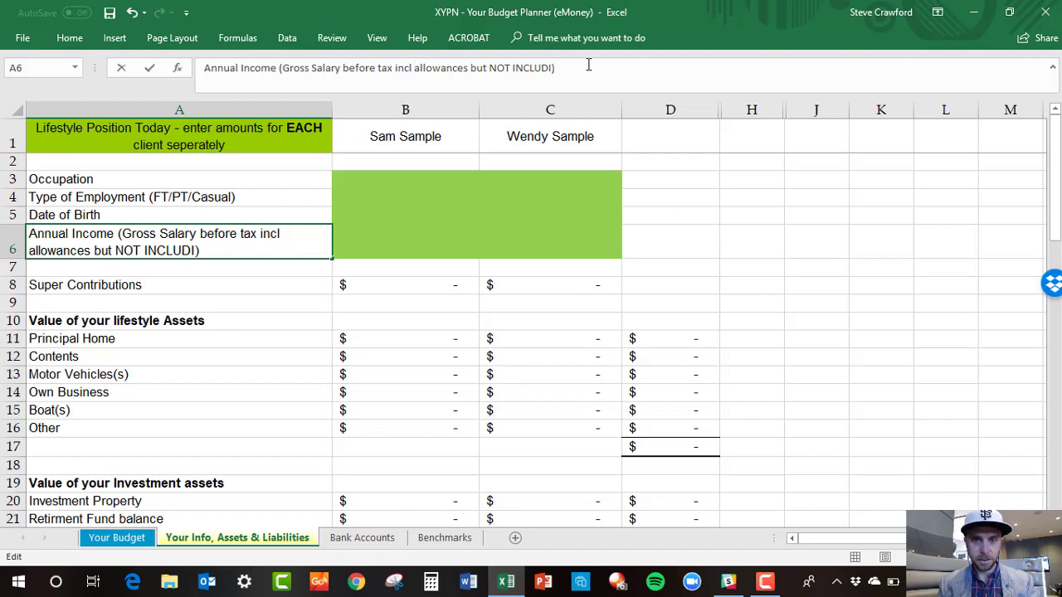
{"action": "key", "text": "shift+Right"}
{"action": "key", "text": "shift+Right"}
{"action": "key", "text": "shift+Right"}
{"action": "key", "text": "shift+Right"}
{"action": "key", "text": "shift+Right"}
{"action": "key", "text": "shift+Right"}
{"action": "key", "text": "shift+Right"}
{"action": "key", "text": "shift+Right"}
{"action": "key", "text": "shift+Right"}
{"action": "key", "text": "shift+Right"}
{"action": "key", "text": "shift+Right"}
{"action": "key", "text": "BackSpace"}
{"action": "key", "text": "BackSpace"}
{"action": "key", "text": "BackSpace"}
{"action": "key", "text": "BackSpace"}
{"action": "key", "text": "BackSpace"}
{"action": "key", "text": "Return"}
{"action": "key", "text": "Up"}
{"action": "key", "text": "ctrl+c"}
{"action": "key", "text": "Up"}
{"action": "key", "text": "Up"}
{"action": "key", "text": "Up"}
{"action": "key", "text": "Up"}
{"action": "key", "text": "Up"}
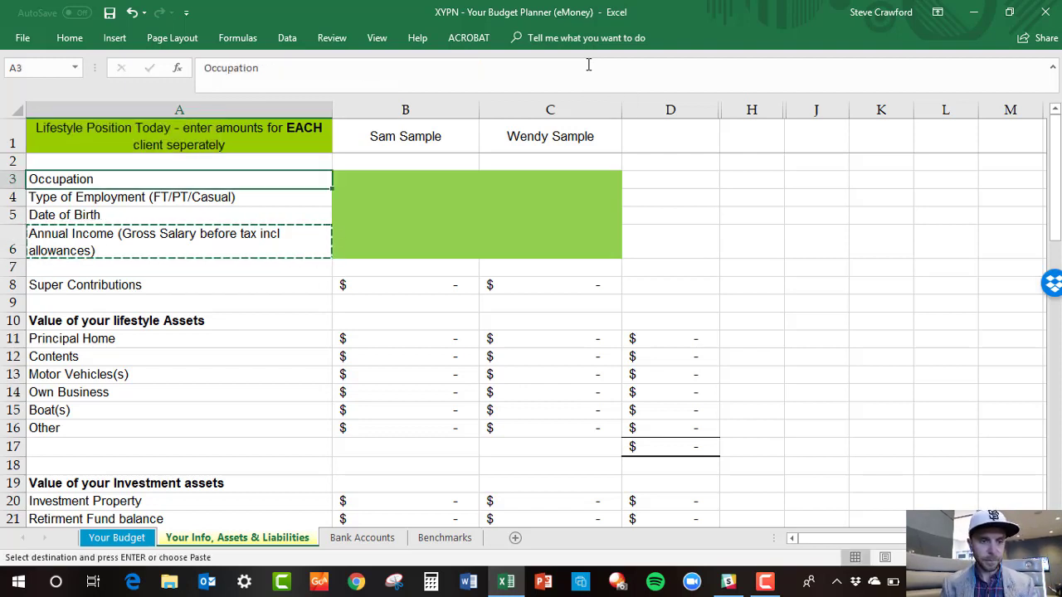
{"action": "key", "text": "Down"}
{"action": "key", "text": "Down"}
{"action": "key", "text": "Down"}
{"action": "key", "text": "Down"}
{"action": "key", "text": "Down"}
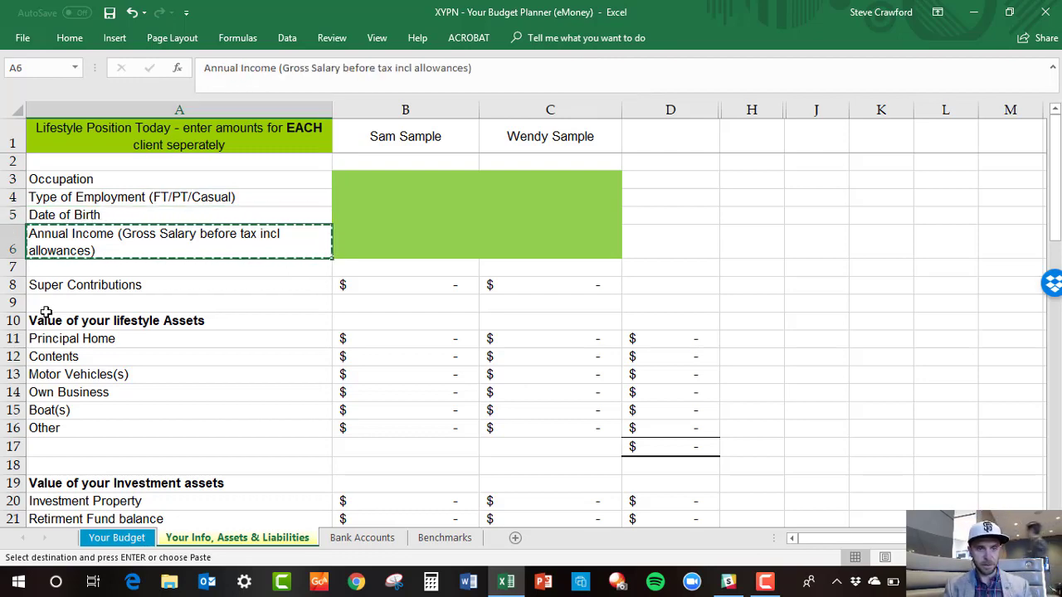
Delete the entire Super Contributions row from the Your Info, Assets & Liabilities sheet
{"action": "right_click", "coordinate": [10, 287]}
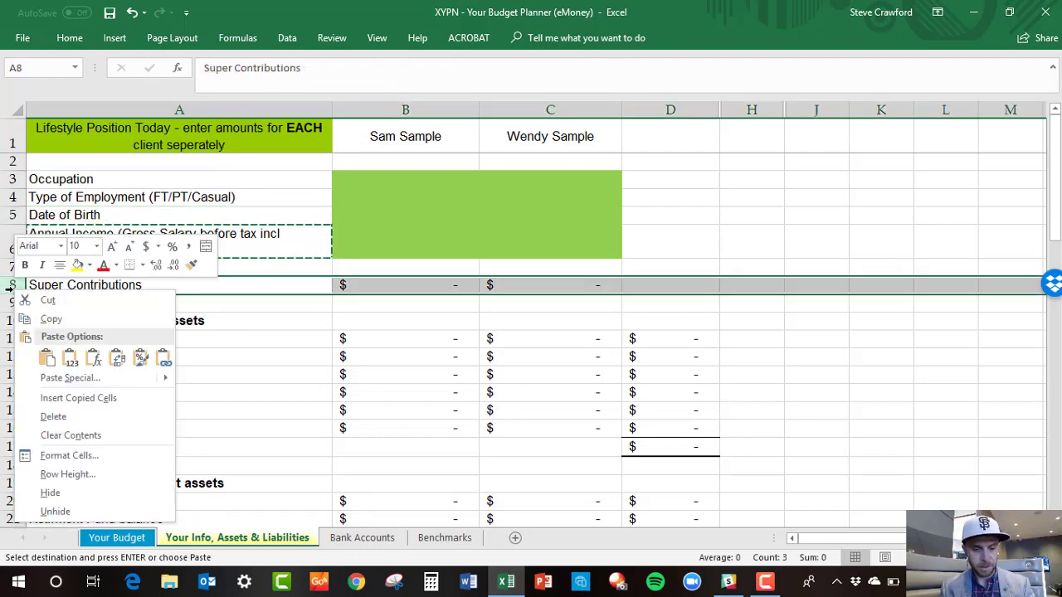
{"action": "key", "text": "Escape"}
{"action": "key", "text": "ctrl+minus"}
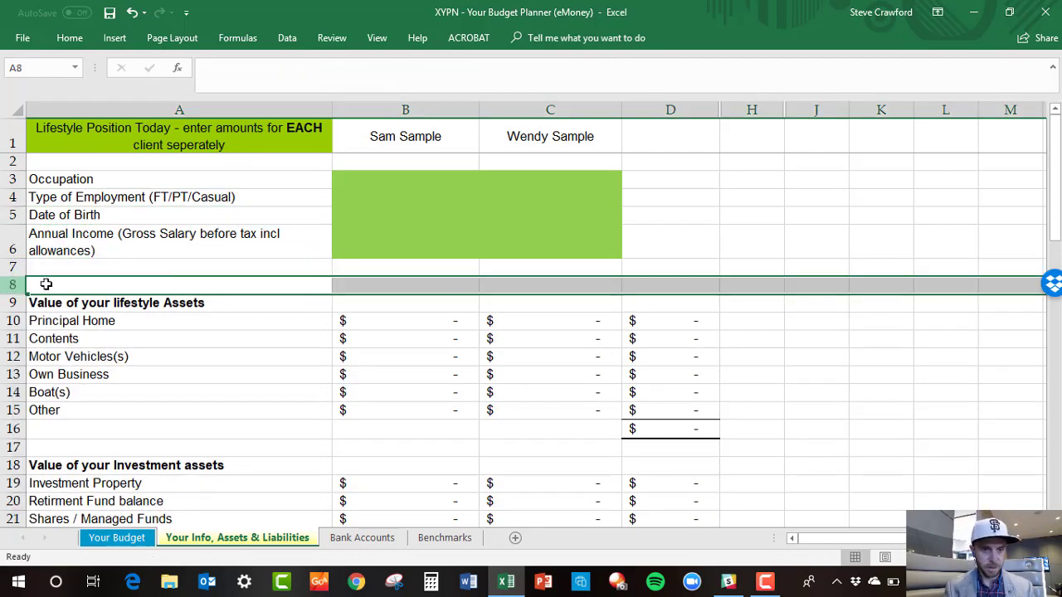
{"action": "left_click", "coordinate": [161, 254]}
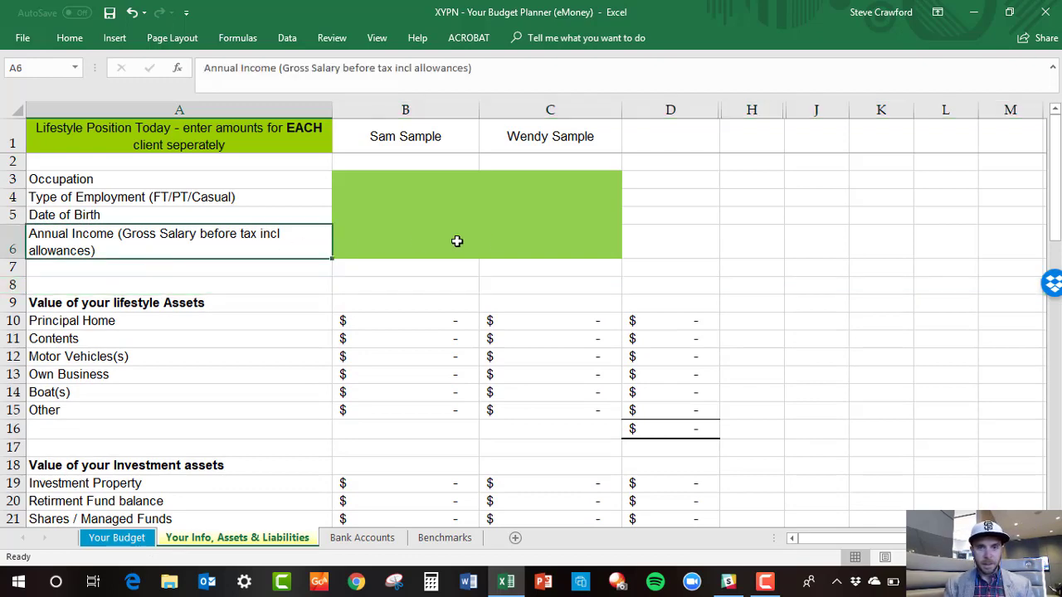
{"action": "left_click", "coordinate": [501, 242]}
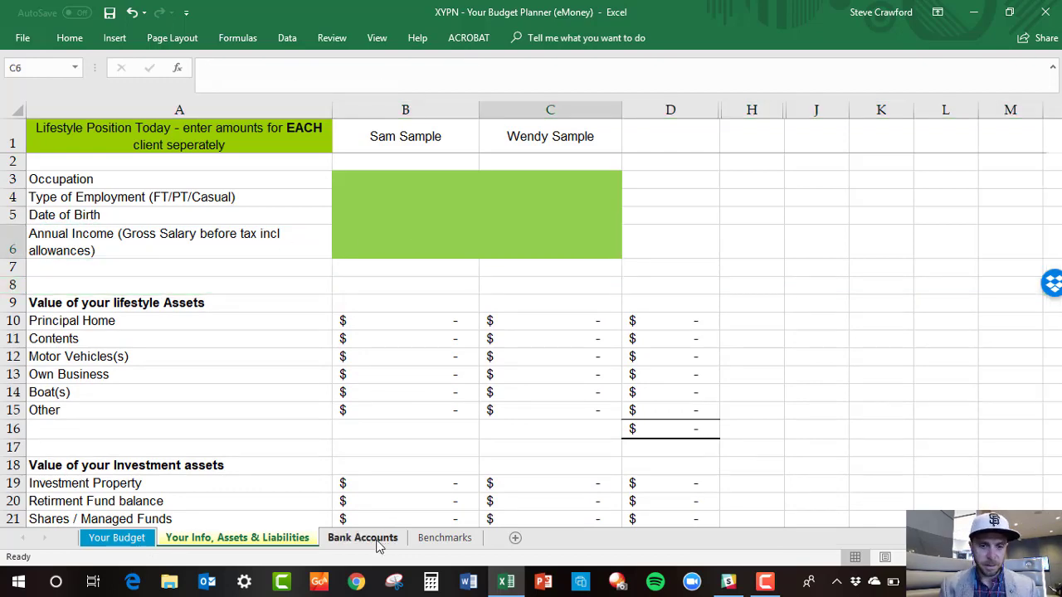
Set the Credit Card closing balance on the Bank Accounts sheet to -5000
{"action": "left_click", "coordinate": [379, 541]}
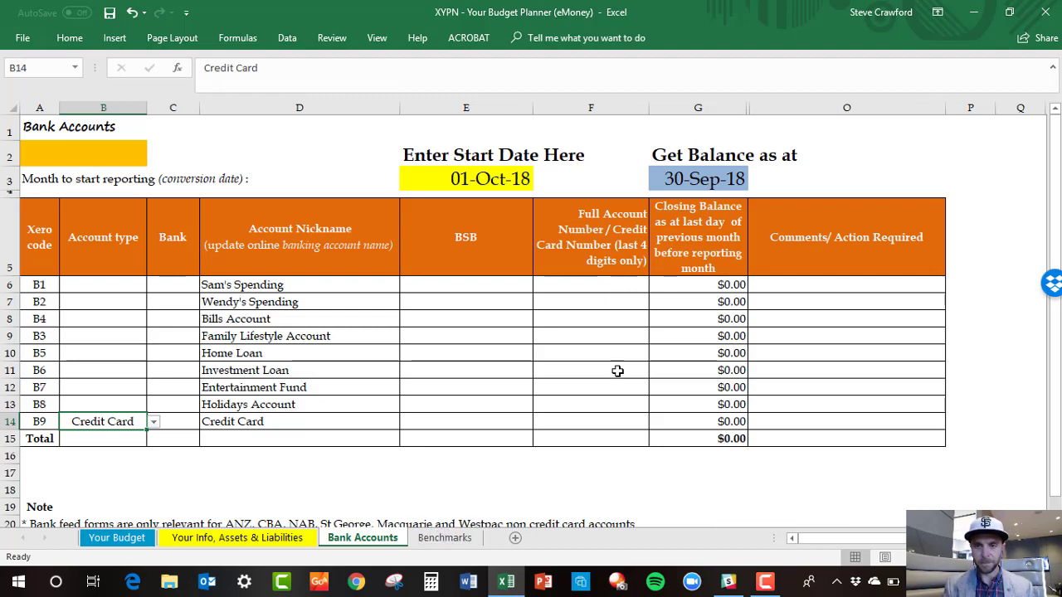
{"action": "left_click", "coordinate": [665, 425]}
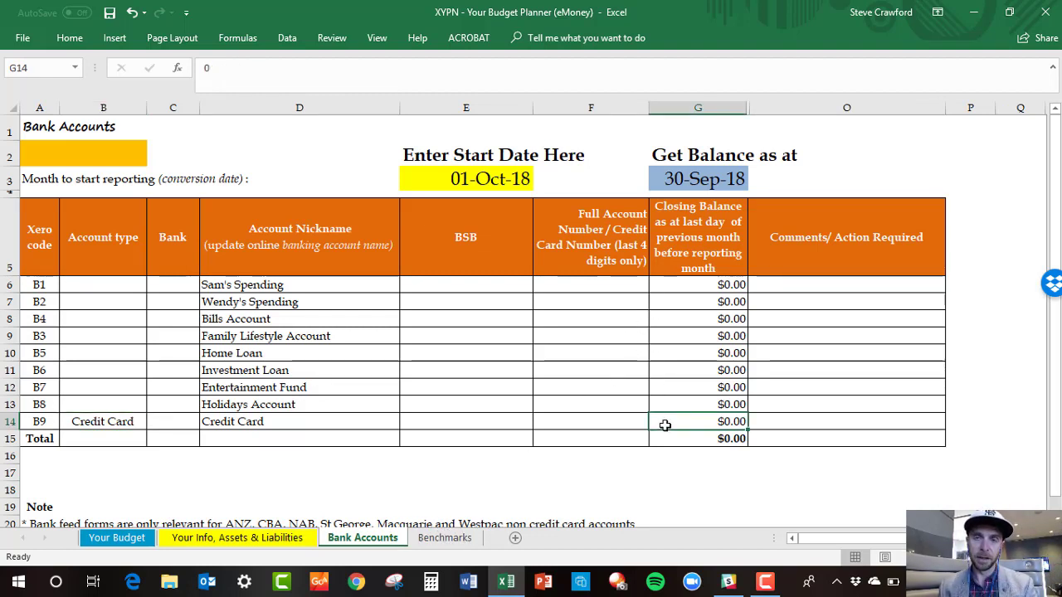
{"action": "type", "text": "-5000"}
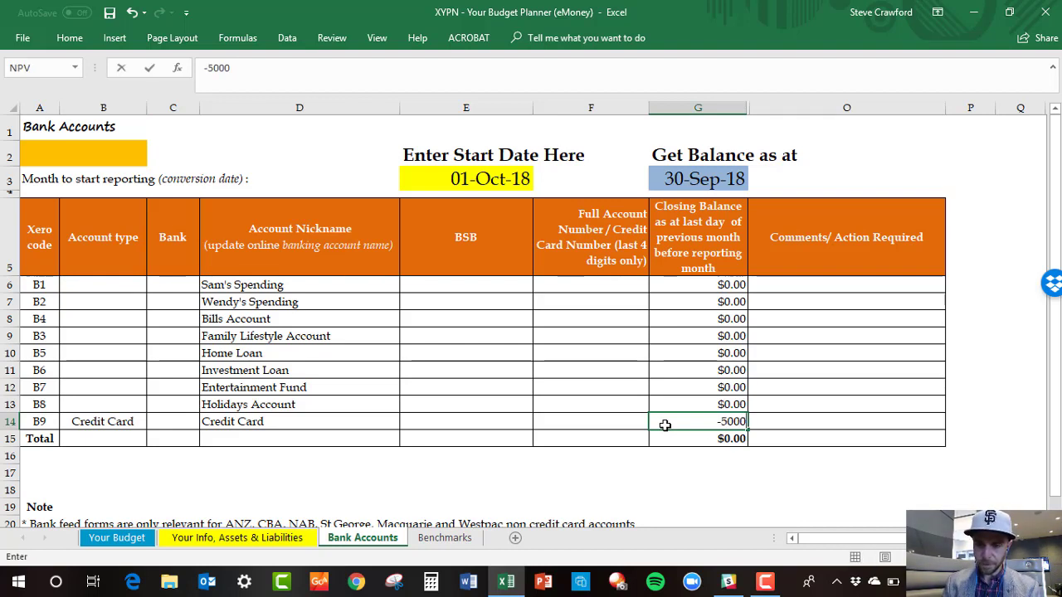
{"action": "key", "text": "Return"}
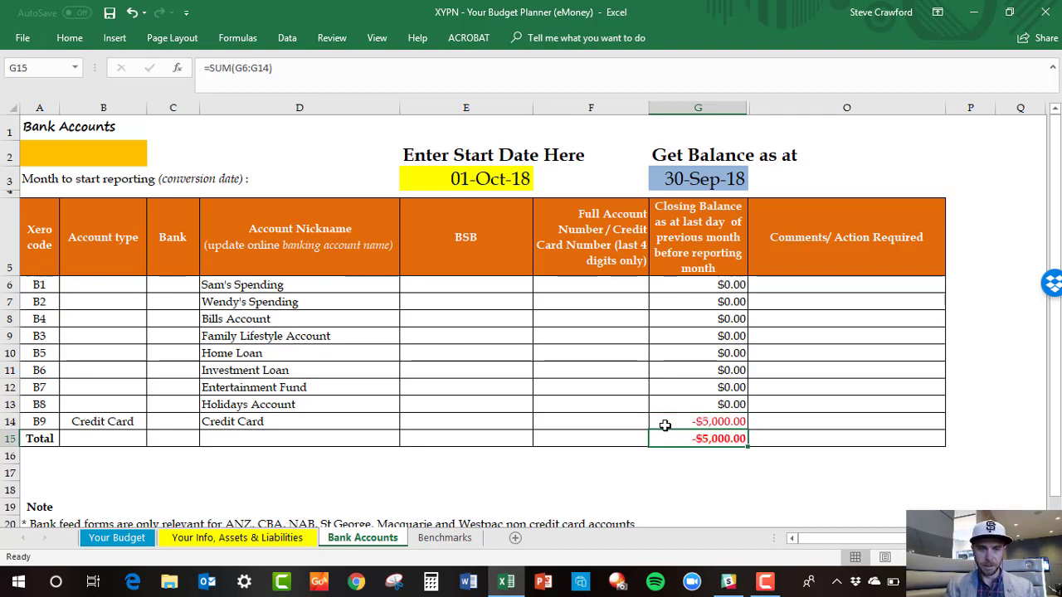
Set the Bills Account closing balance to 25000 and open the Benchmarks sheet
{"action": "left_click", "coordinate": [694, 324]}
{"action": "type", "text": "25000"}
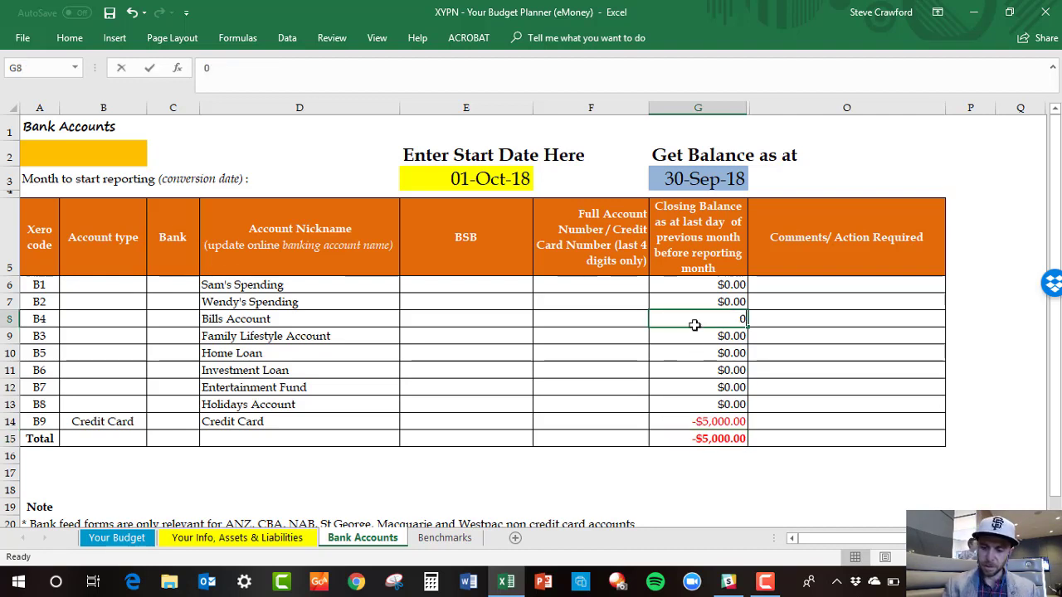
{"action": "key", "text": "Return"}
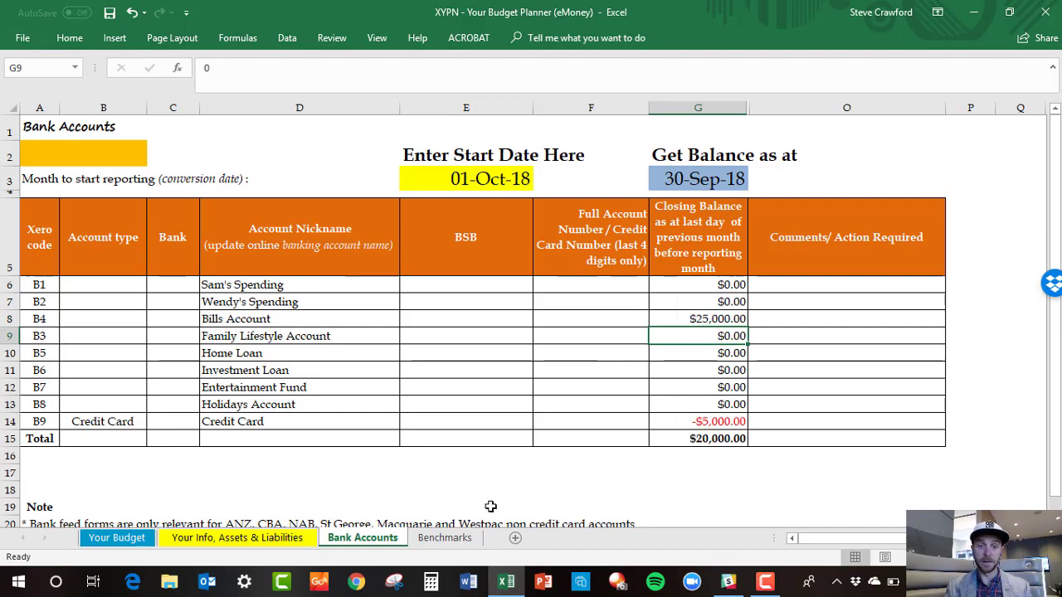
{"action": "left_click", "coordinate": [445, 538]}
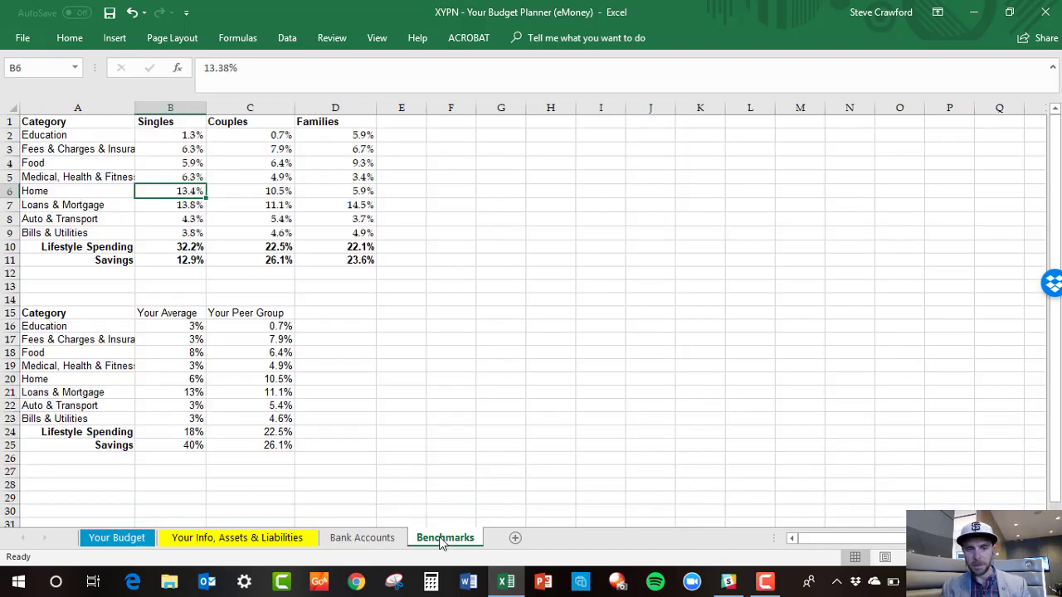